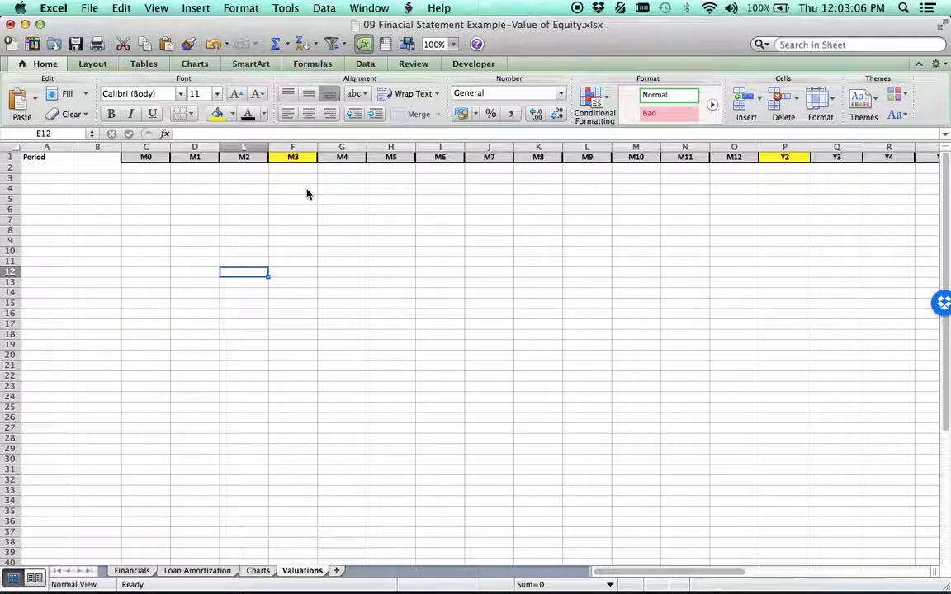
- Label cell A2 of the Valuations sheet "Years"
left_click(53, 167)
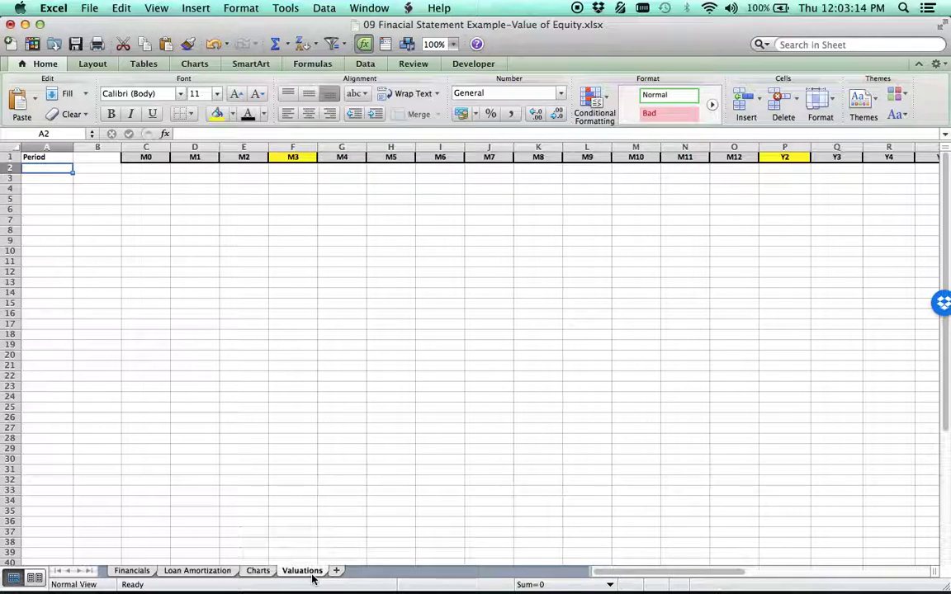
left_click(131, 574)
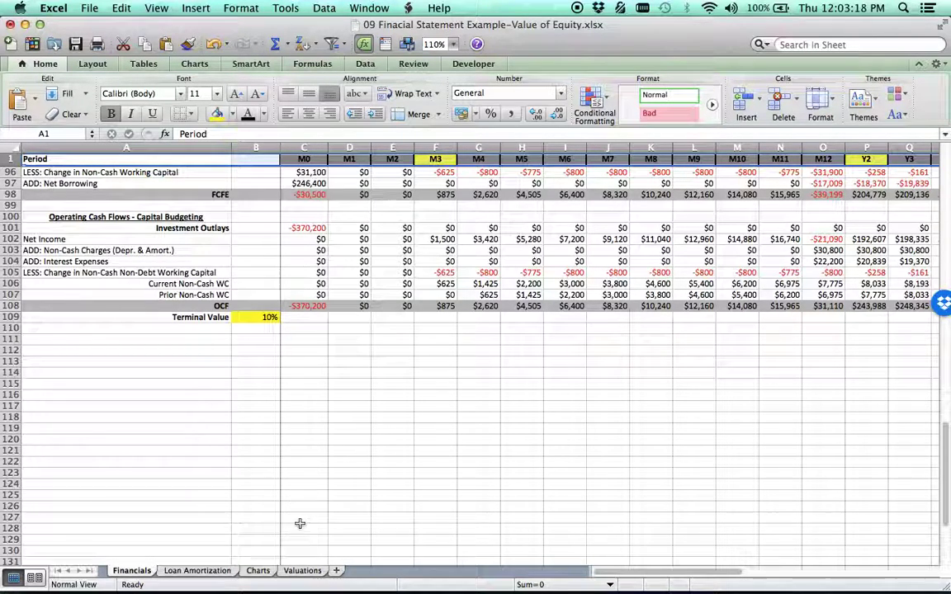
left_click(302, 572)
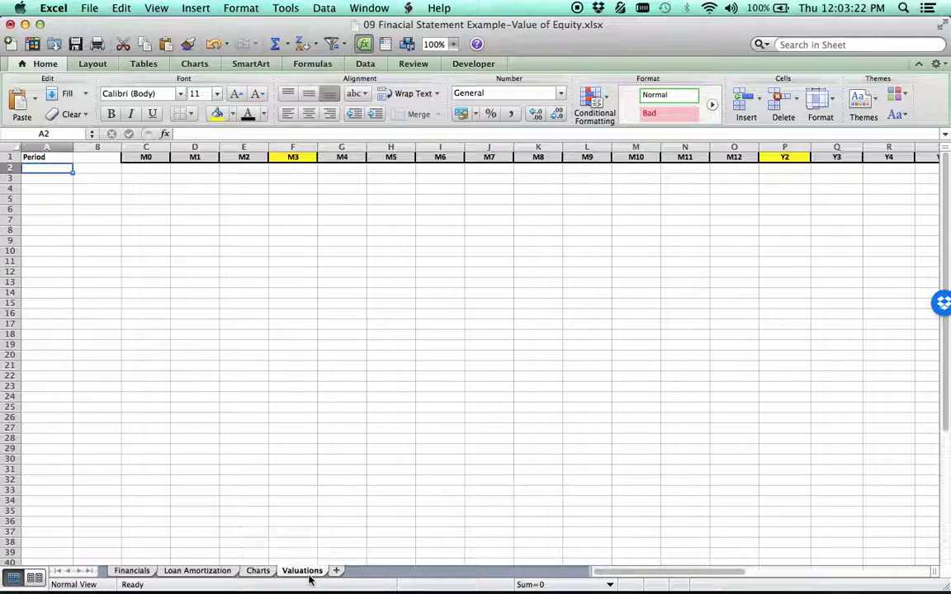
type("Years")
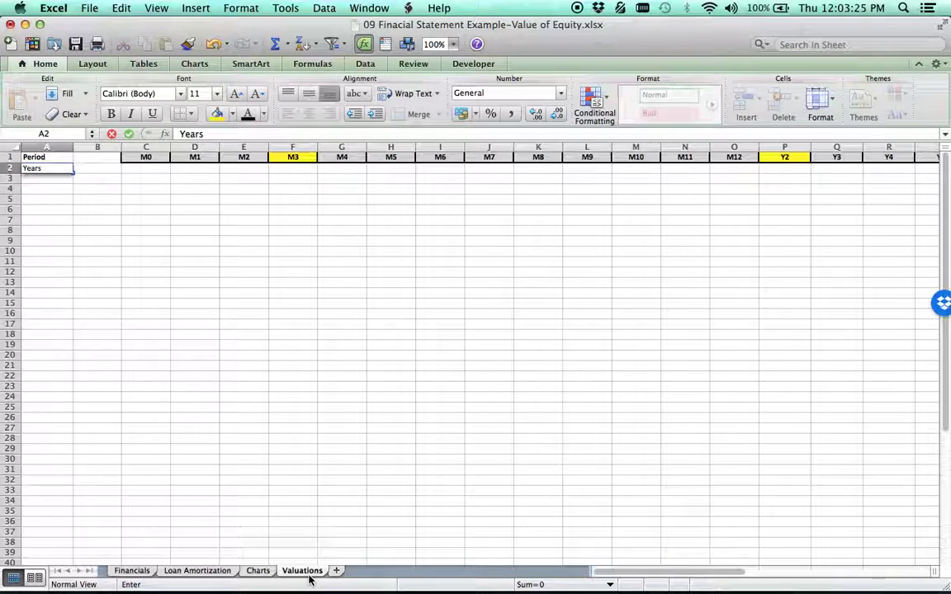
key("Return")
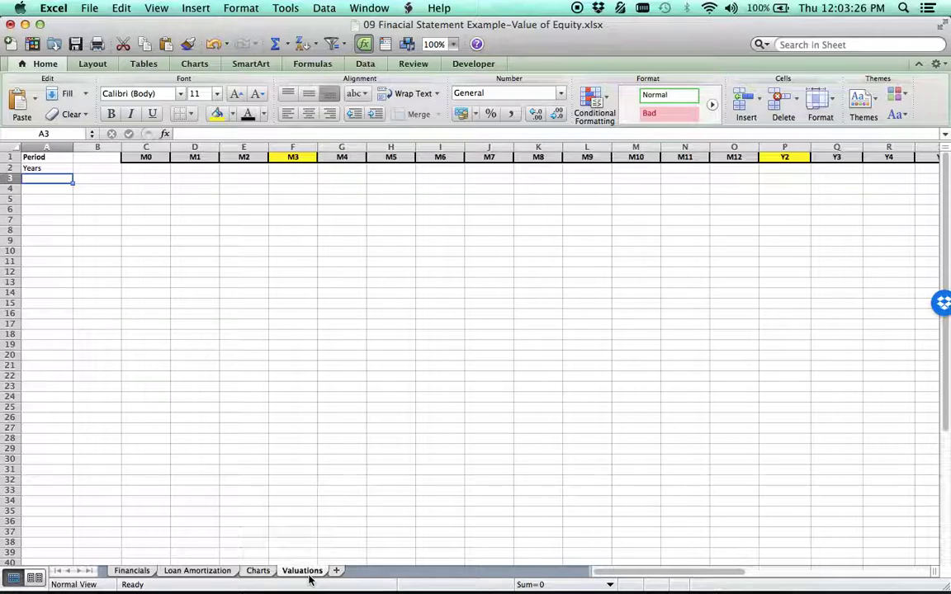
- Enter 0 in C2 as the Years value for period M0
left_click(41, 168)
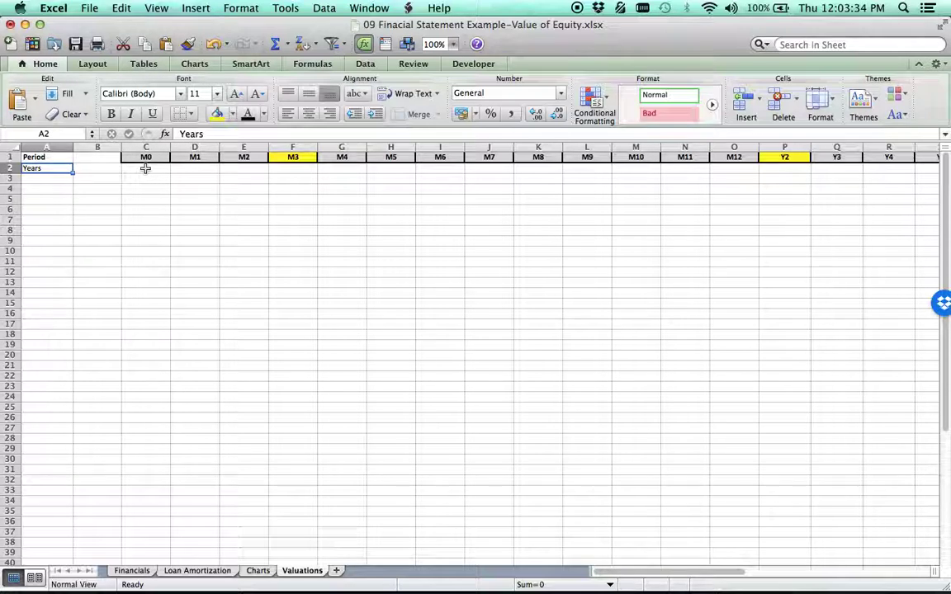
left_click(146, 168)
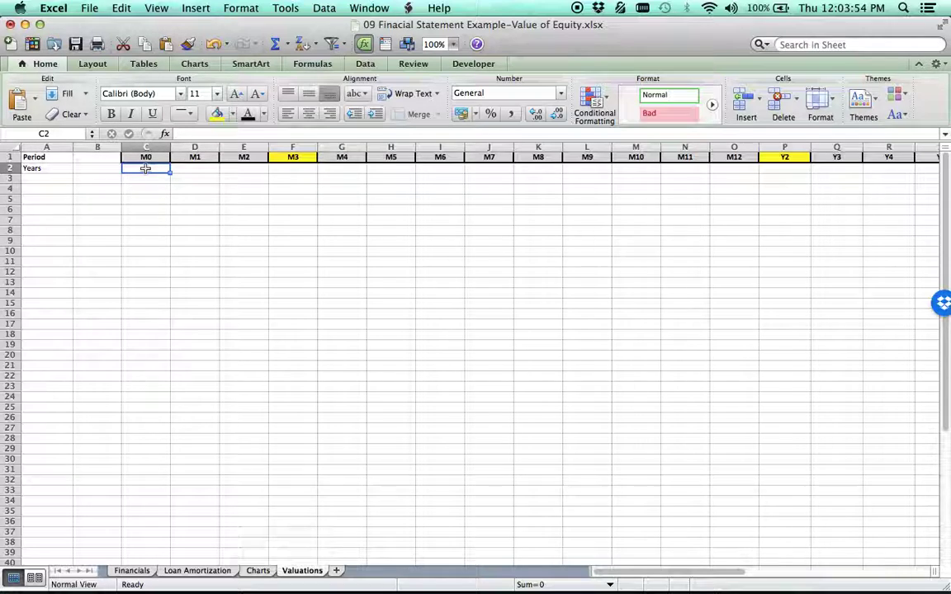
type("0")
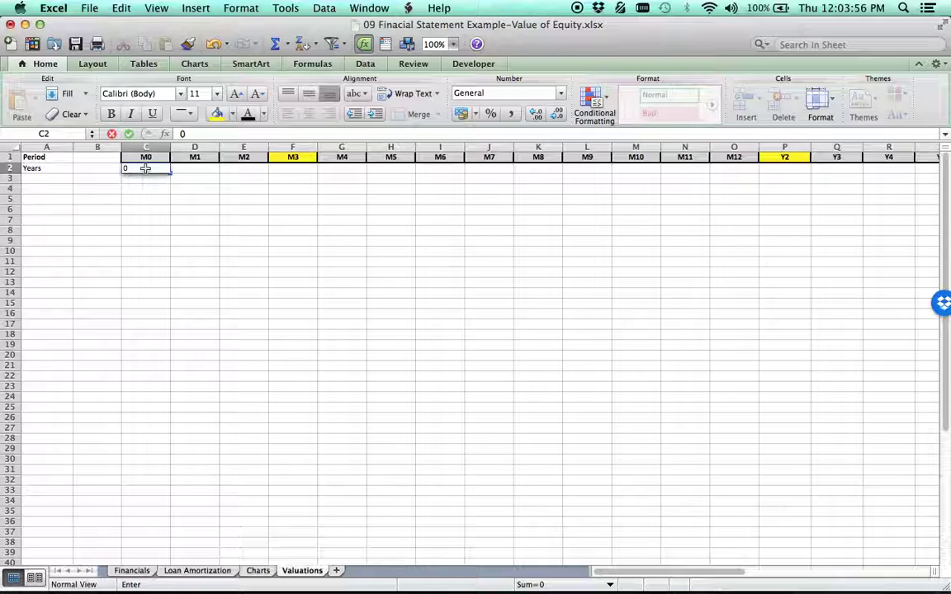
key("Return")
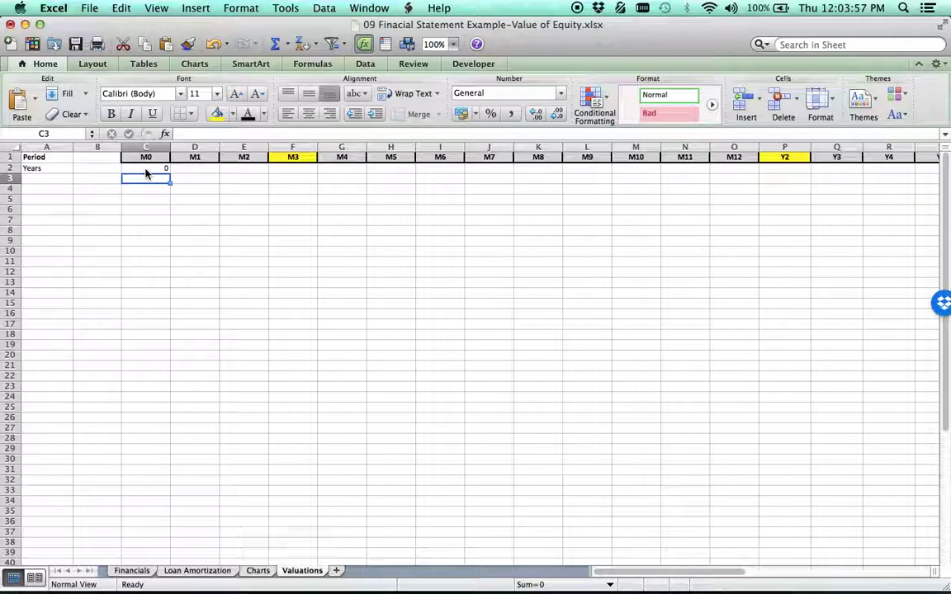
- Enter the formula =C2+1/12 in D2 for the Years value of period M1
left_click(206, 167)
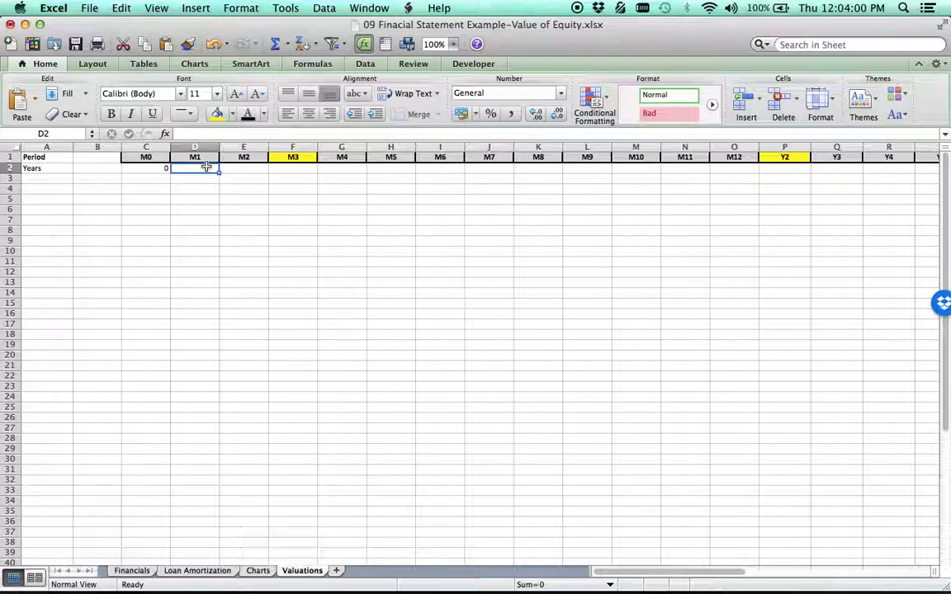
type("=")
left_click(152, 171)
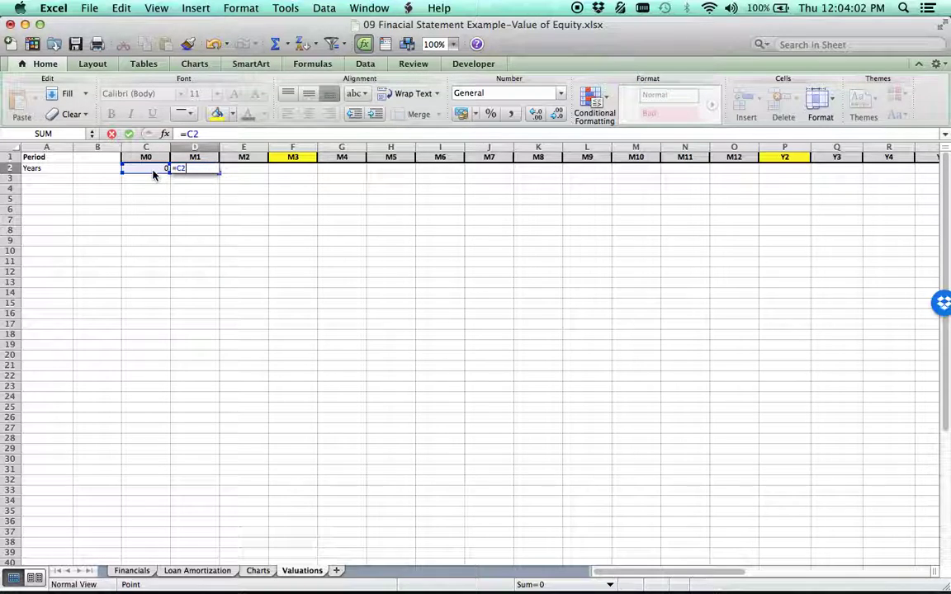
type("+")
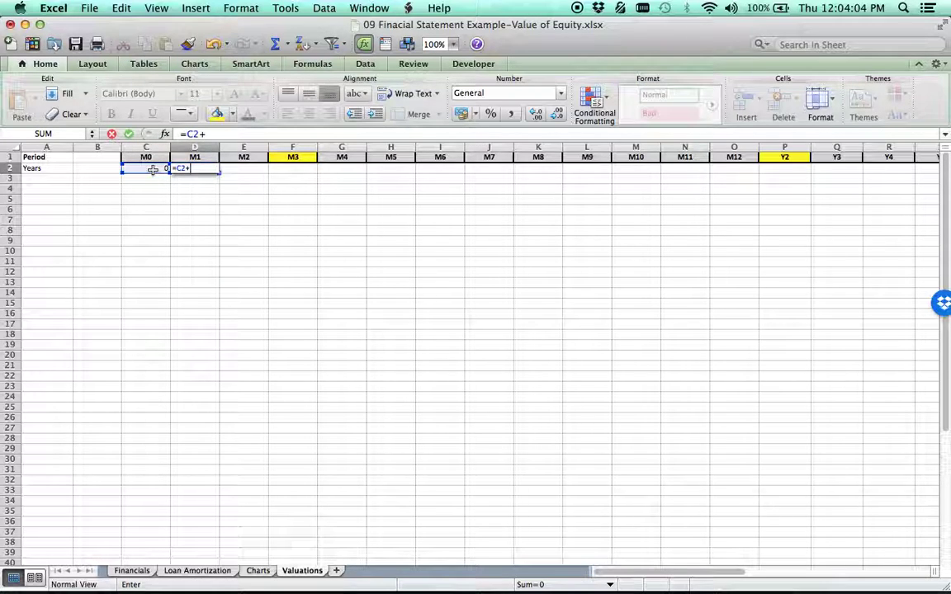
type("1/12")
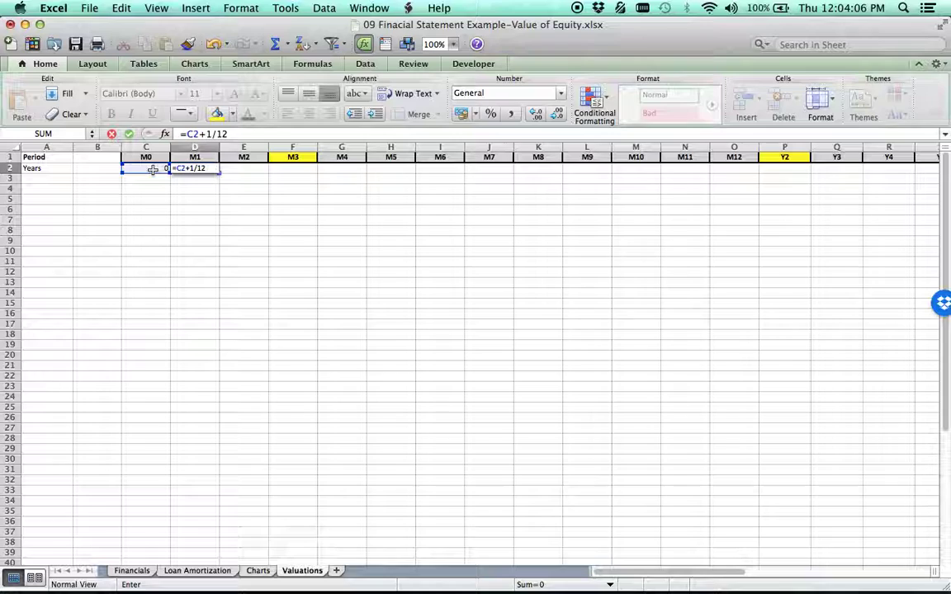
key("Return")
- Fill the D2 formula across the Years row through M12 and apply the comma number format to these cells
left_click(188, 169)
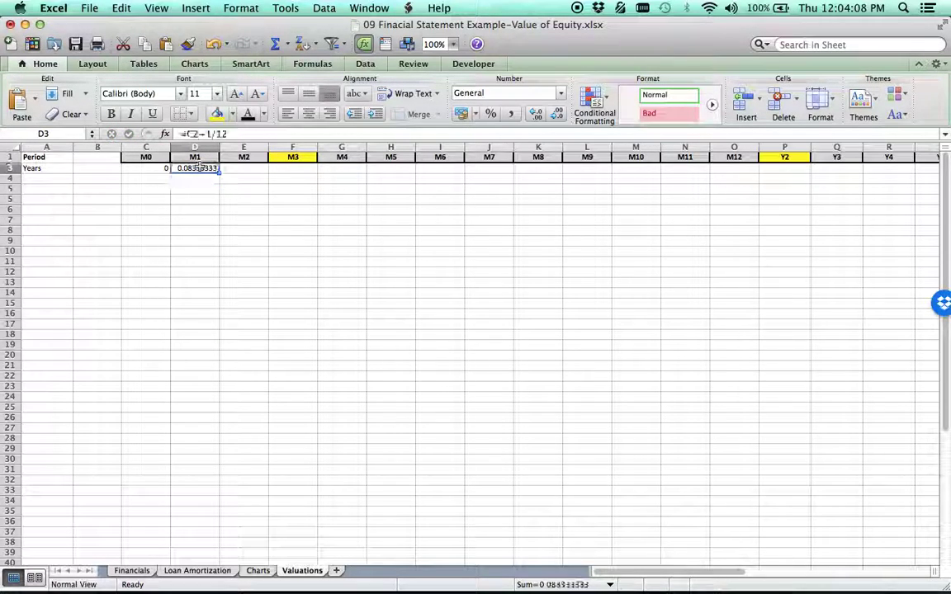
left_click_drag(220, 175, 738, 180)
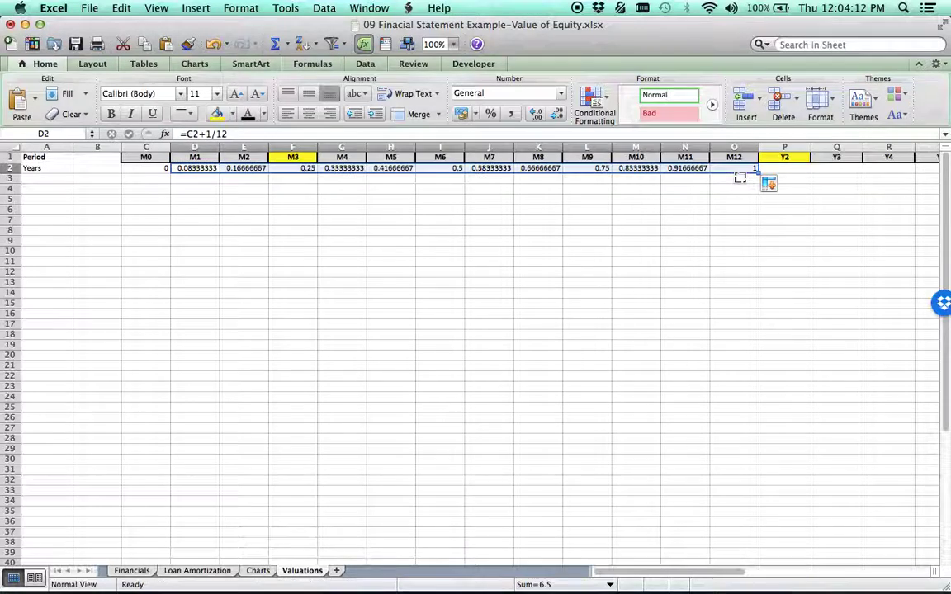
left_click(510, 113)
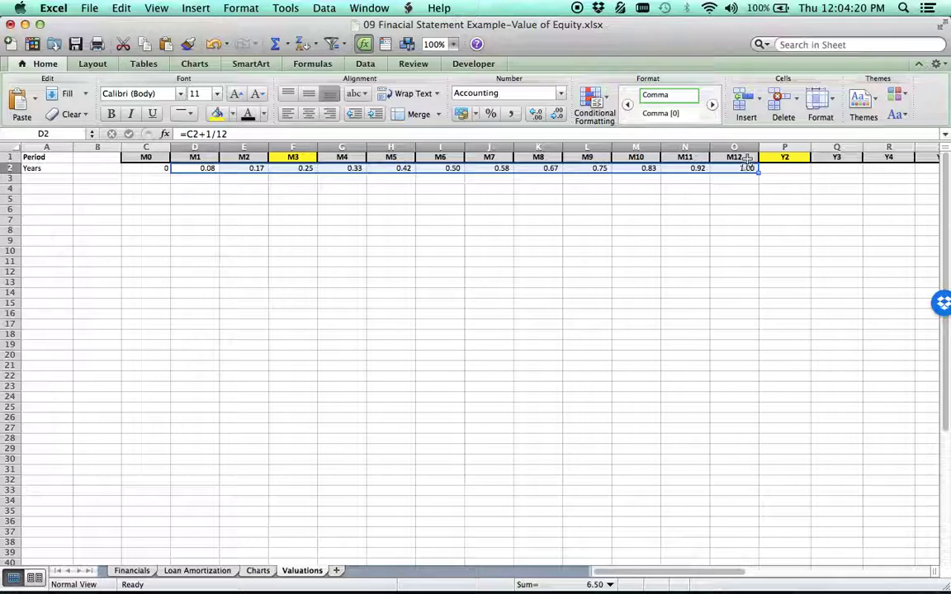
- Enter the formula =O2+1 in P2 for period Y2 and fill it across the remaining yearly columns
left_click(782, 170)
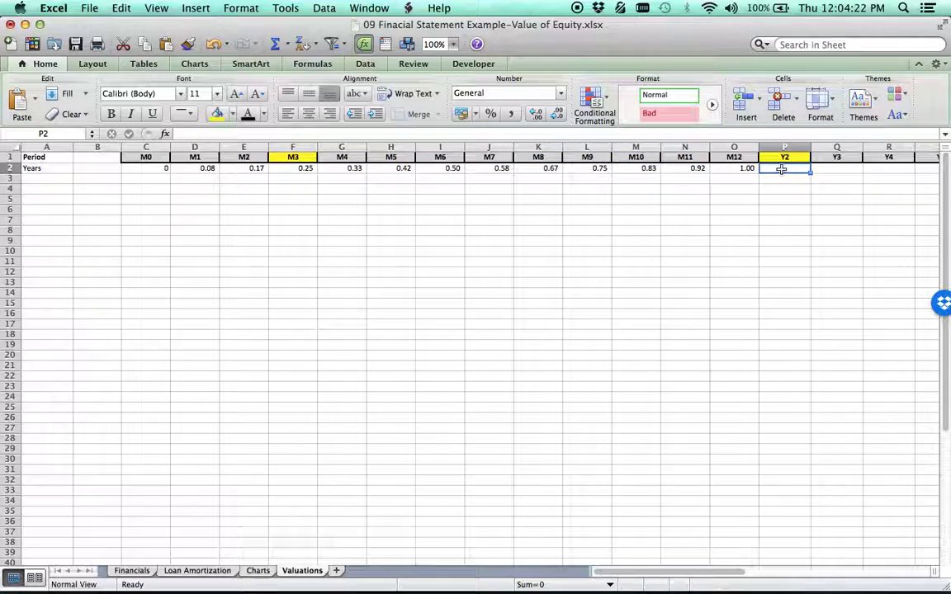
type("=")
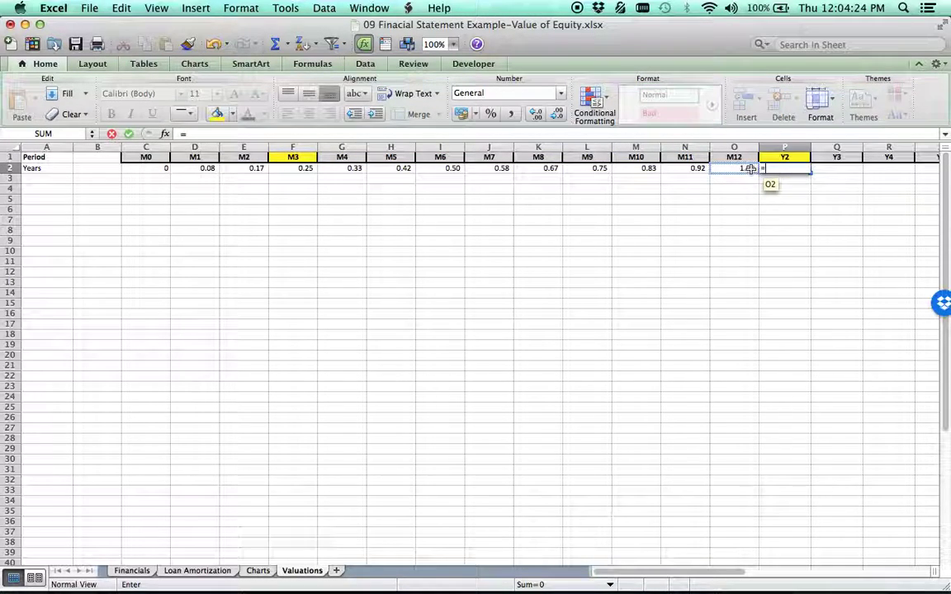
left_click(751, 172)
type("+1")
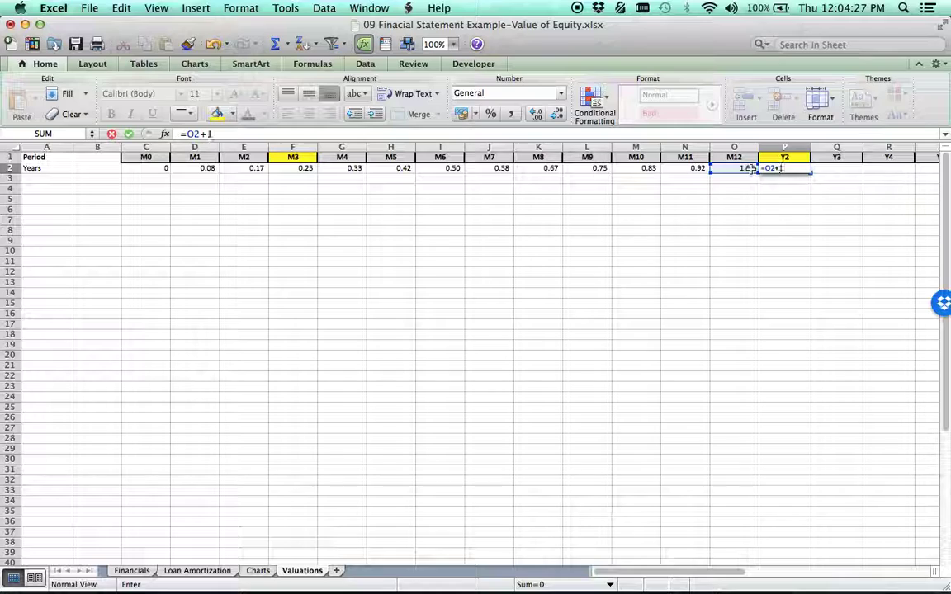
key("Return")
left_click(788, 170)
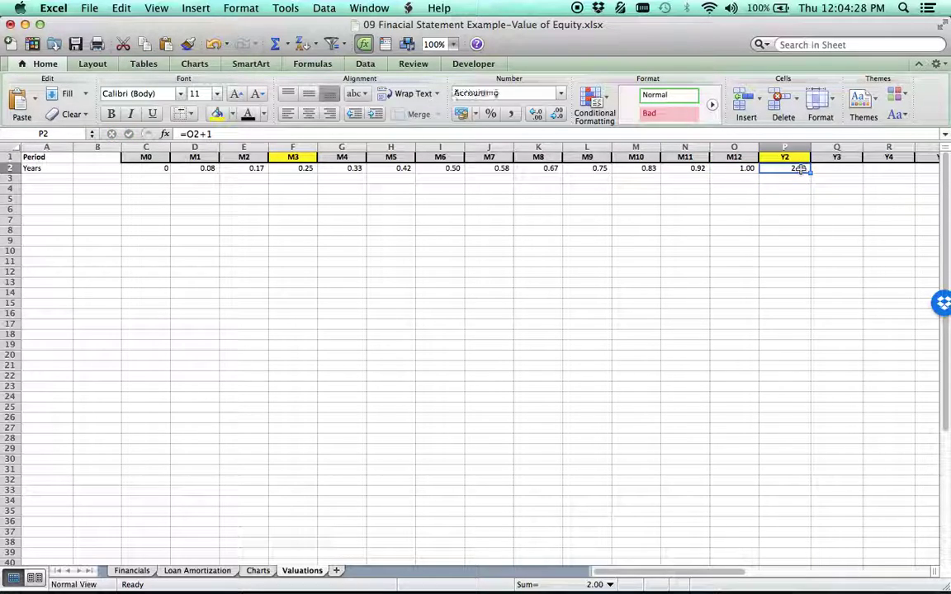
left_click_drag(809, 173, 154, 182)
scroll(185, 250, "left", 10)
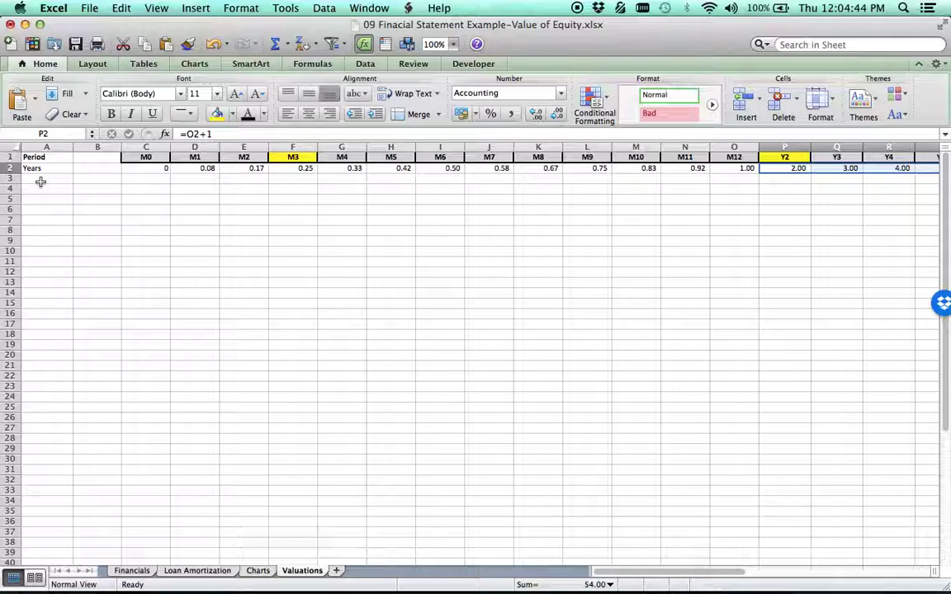
- Label cell A3 "FCFE" below the Years label
left_click(40, 181)
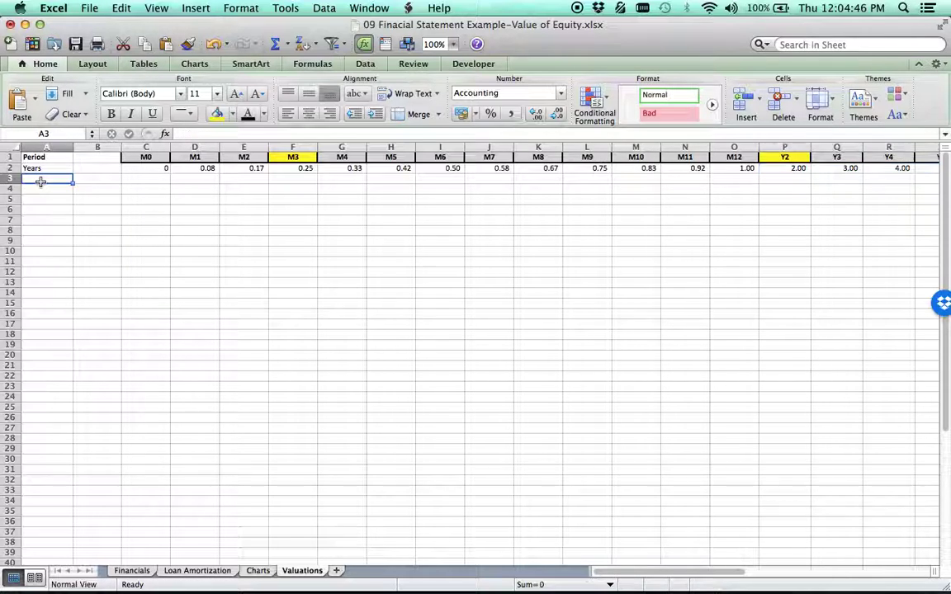
type("FC")
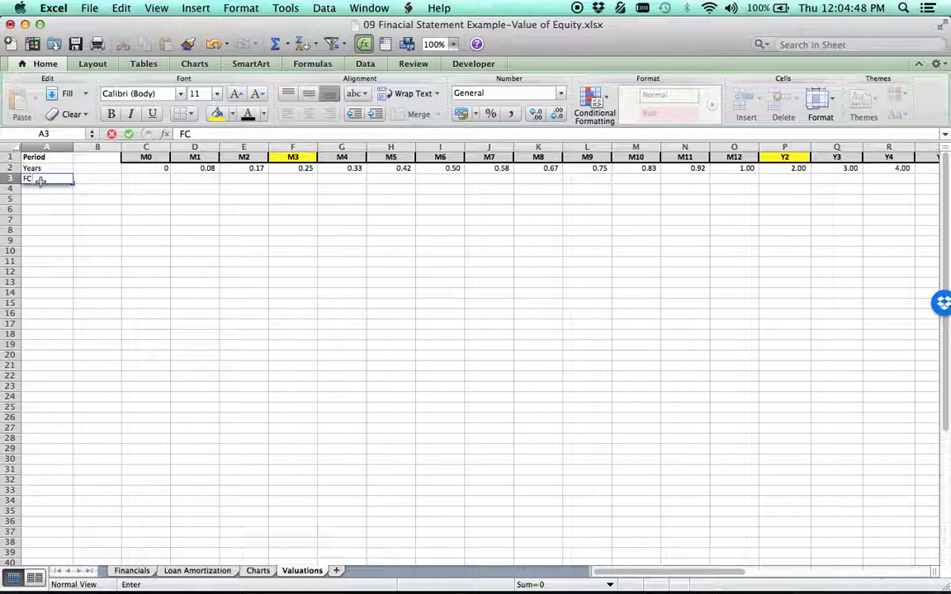
type("FE")
key("Return")
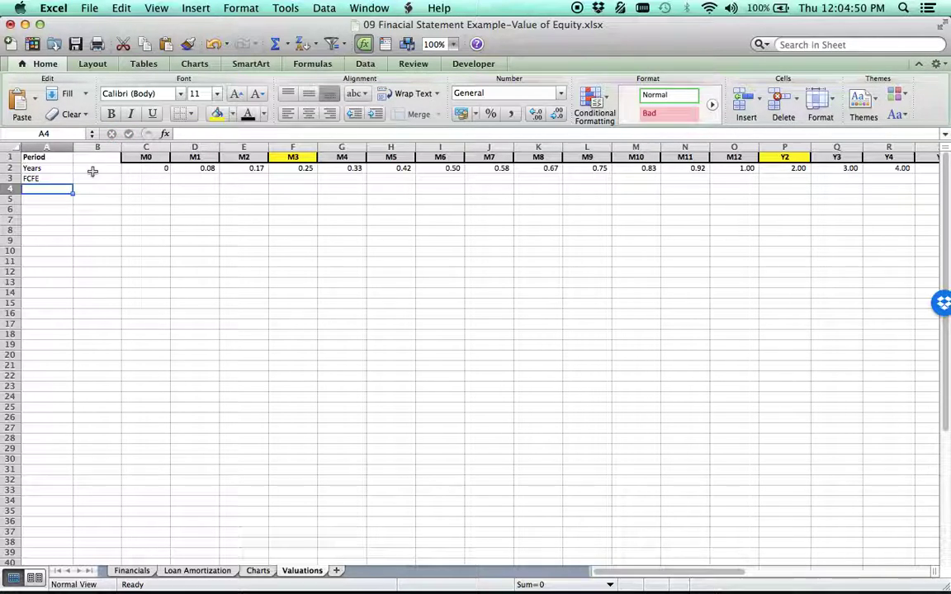
- Link C3 to the M0 FCFE figure on the Financials sheet with the formula =Financials!C98
left_click(132, 177)
type("=")
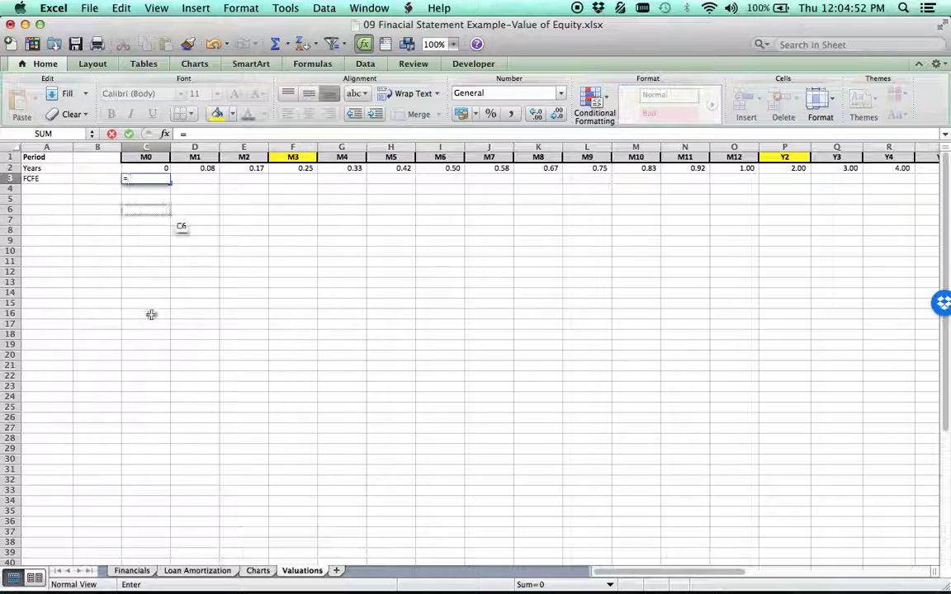
left_click(130, 572)
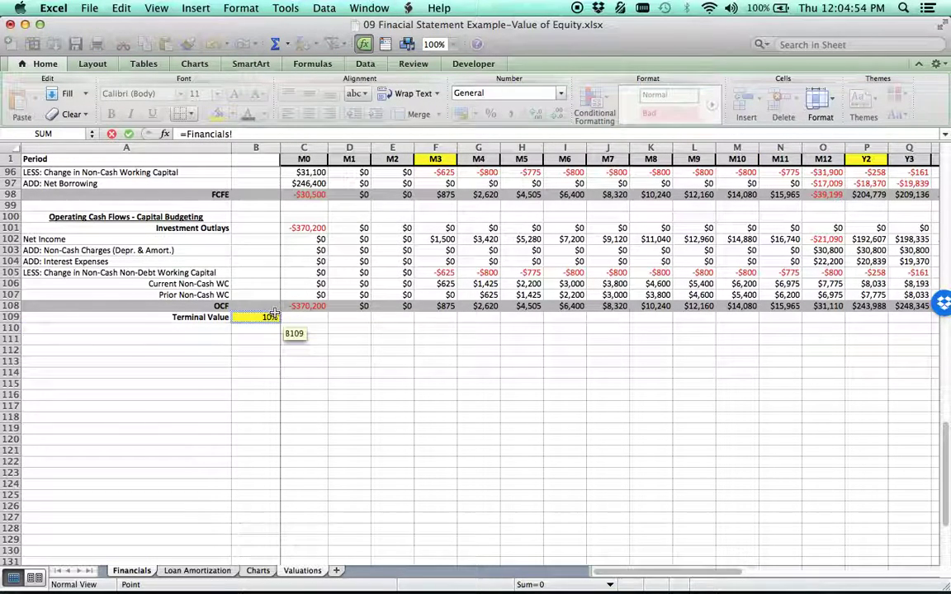
left_click(312, 196)
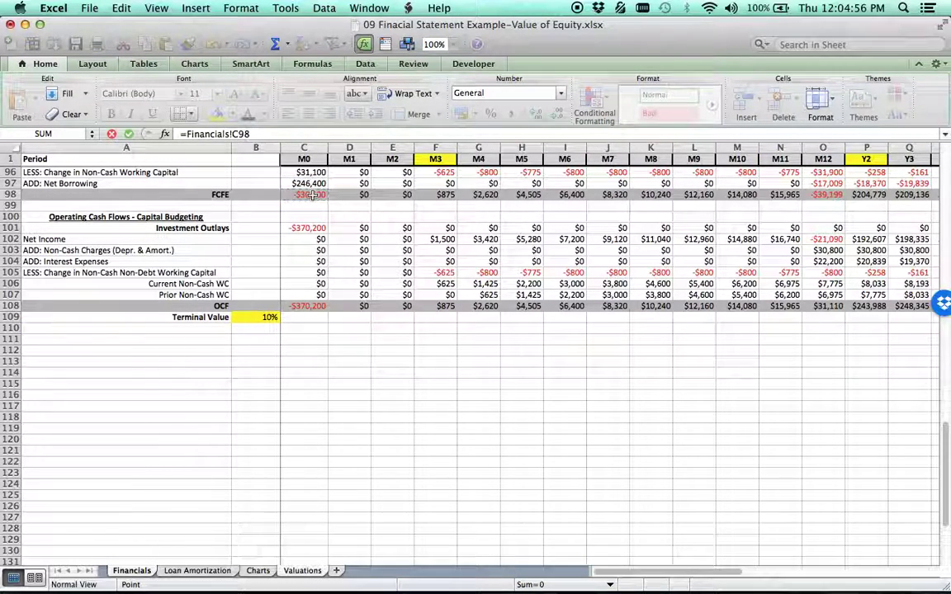
key("Return")
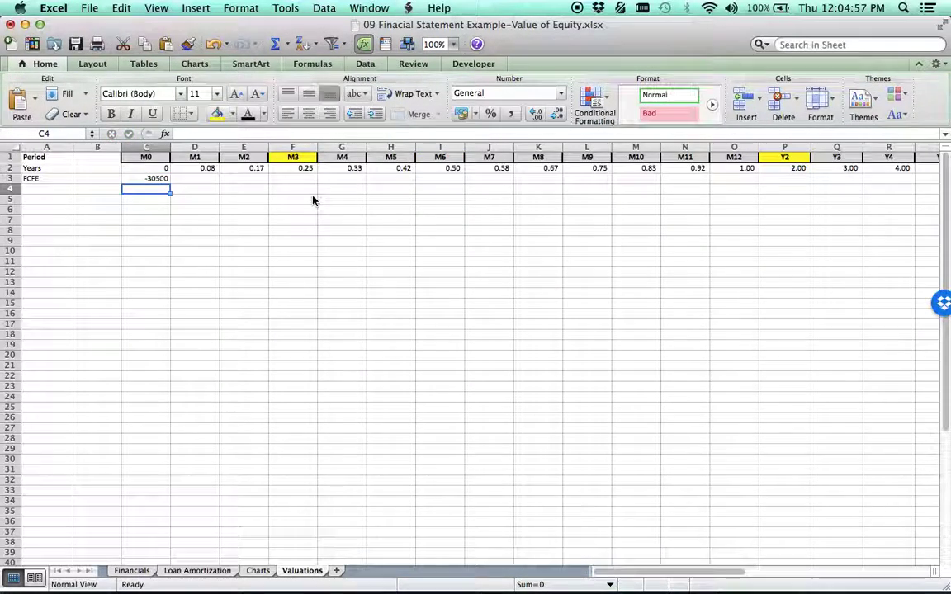
- Check the number format of source cell C98 on the Financials sheet and format C3 on Valuations as Currency
left_click(156, 179)
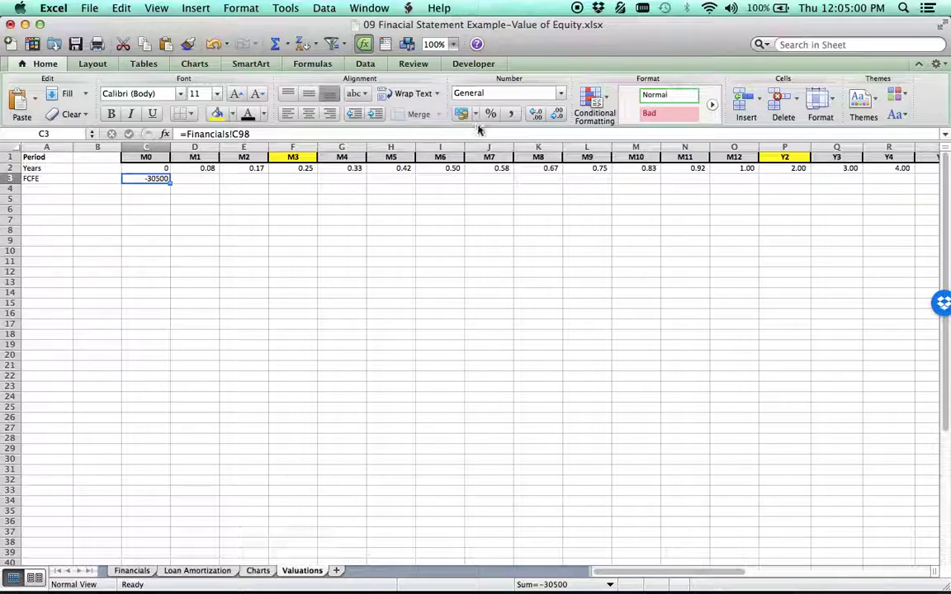
left_click(132, 572)
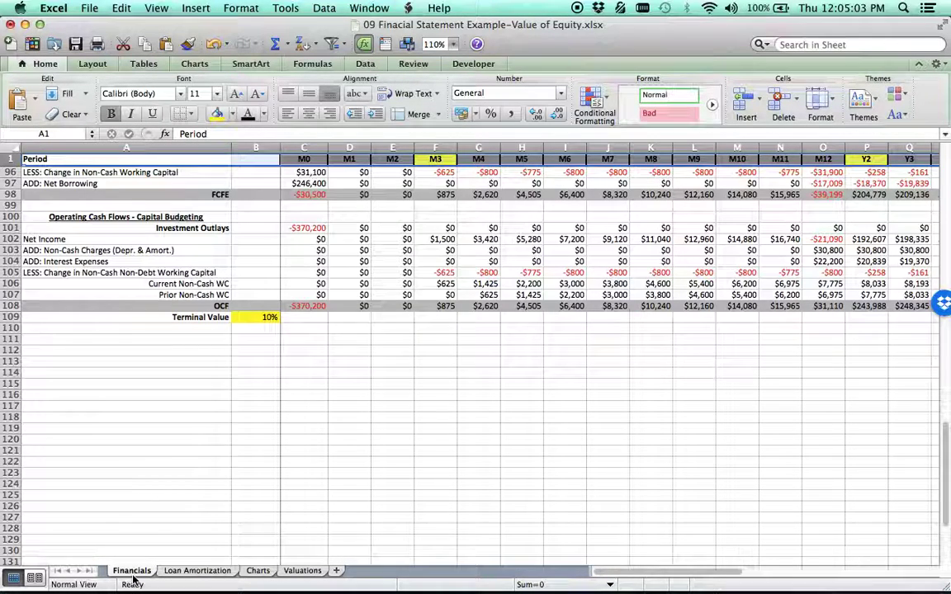
left_click(316, 196)
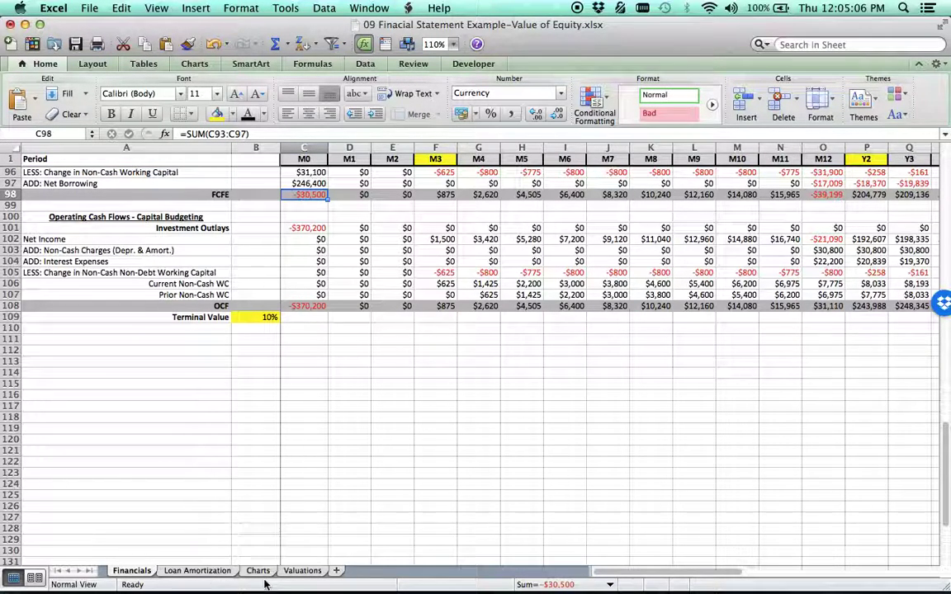
key("Return")
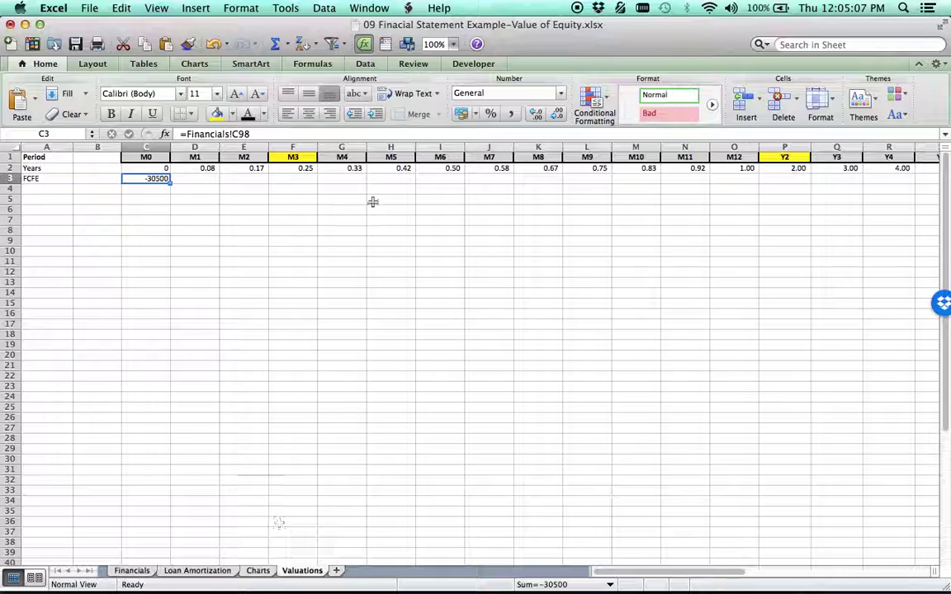
left_click(562, 94)
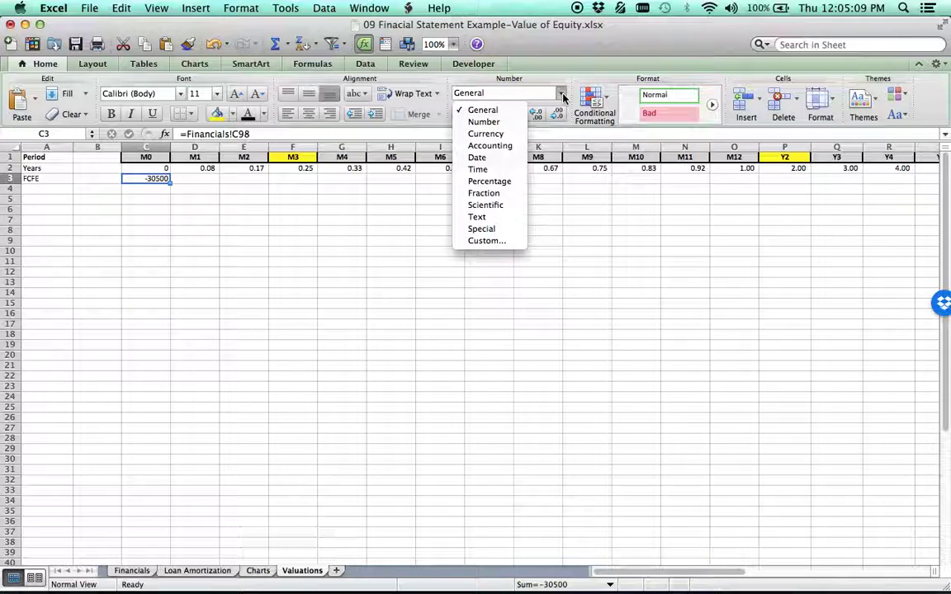
left_click(485, 134)
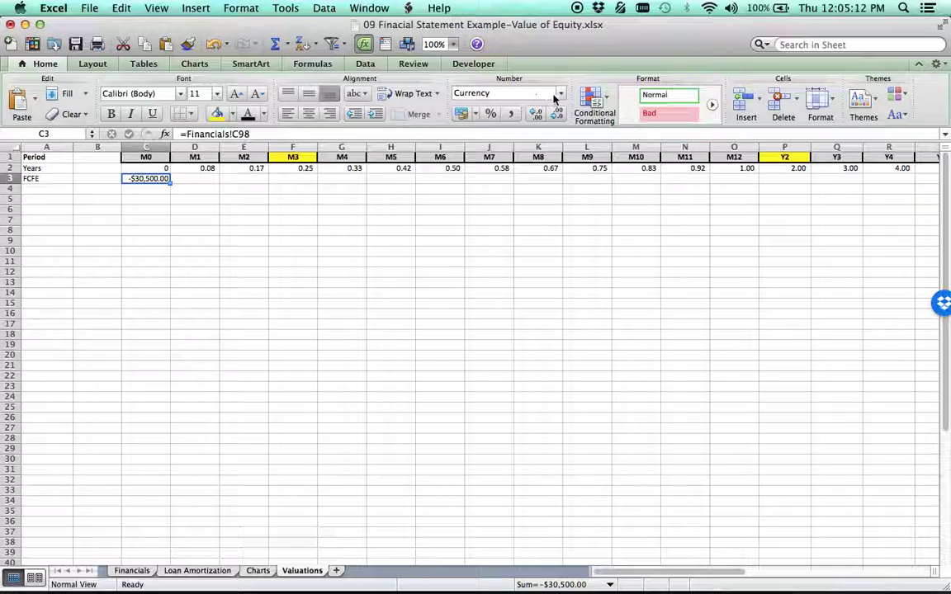
- Format C3 as Currency with two decimals and negatives in red parentheses, and fill its formula across row 3 through the Y10 column
left_click(561, 94)
left_click(505, 241)
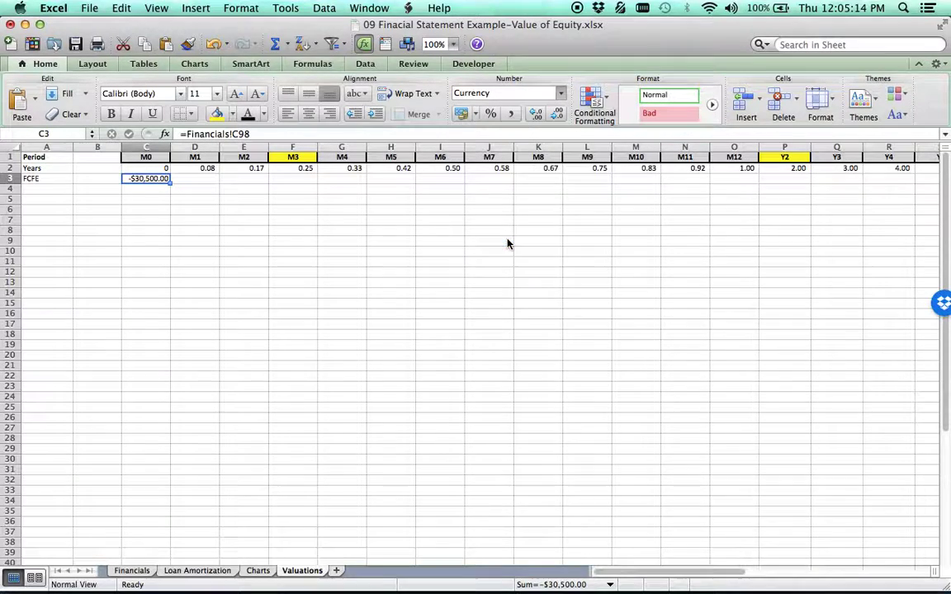
left_click(551, 273)
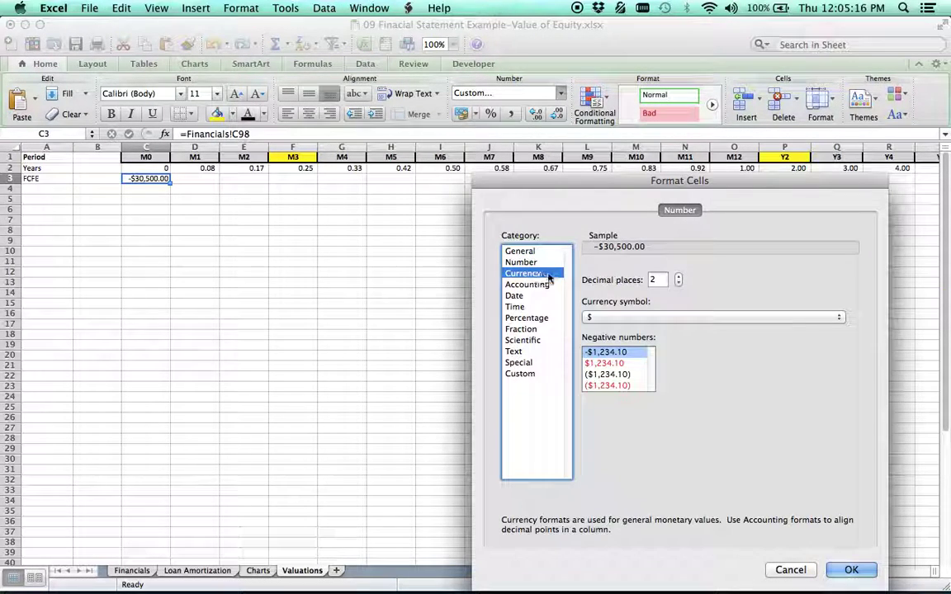
left_click(625, 387)
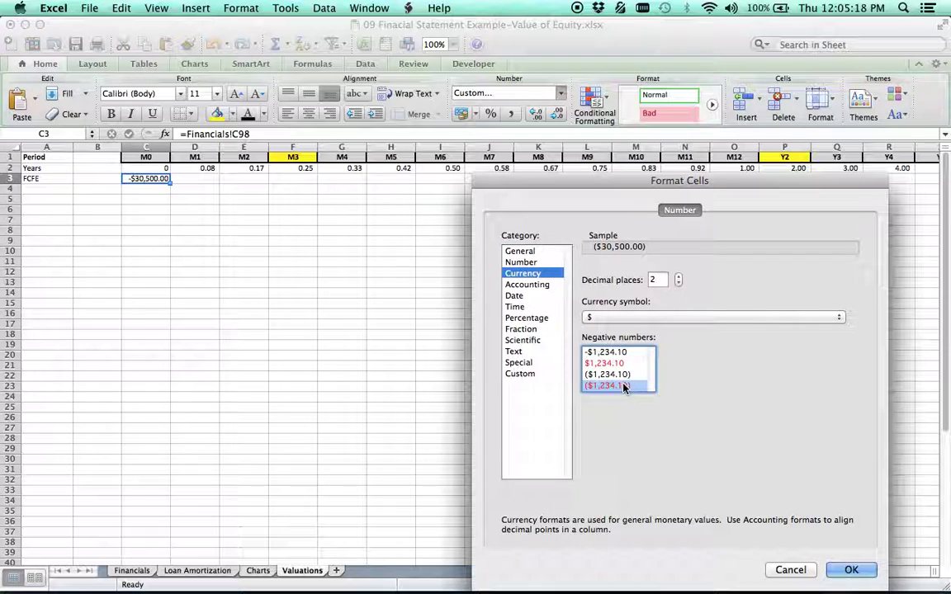
left_click(852, 570)
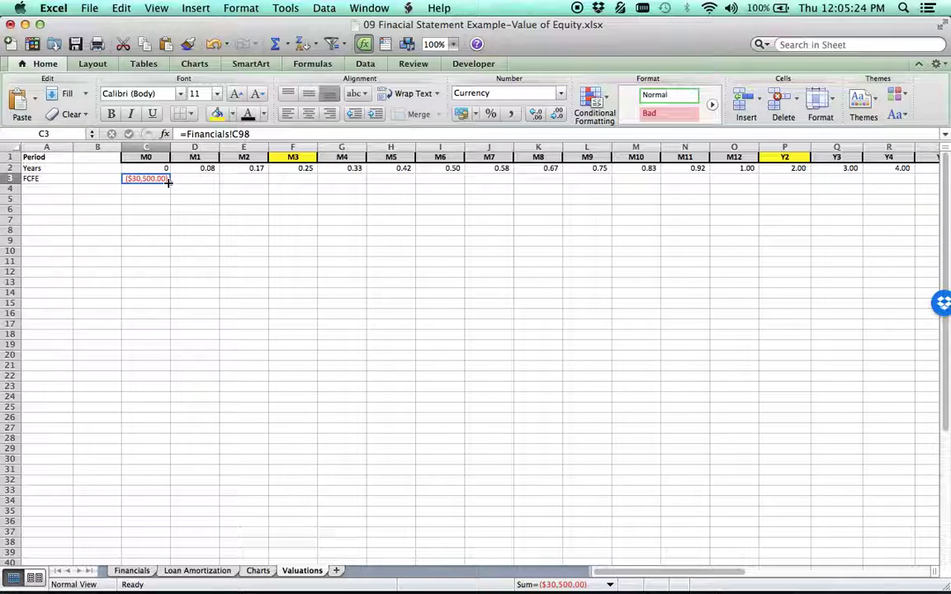
left_click_drag(167, 182, 549, 211)
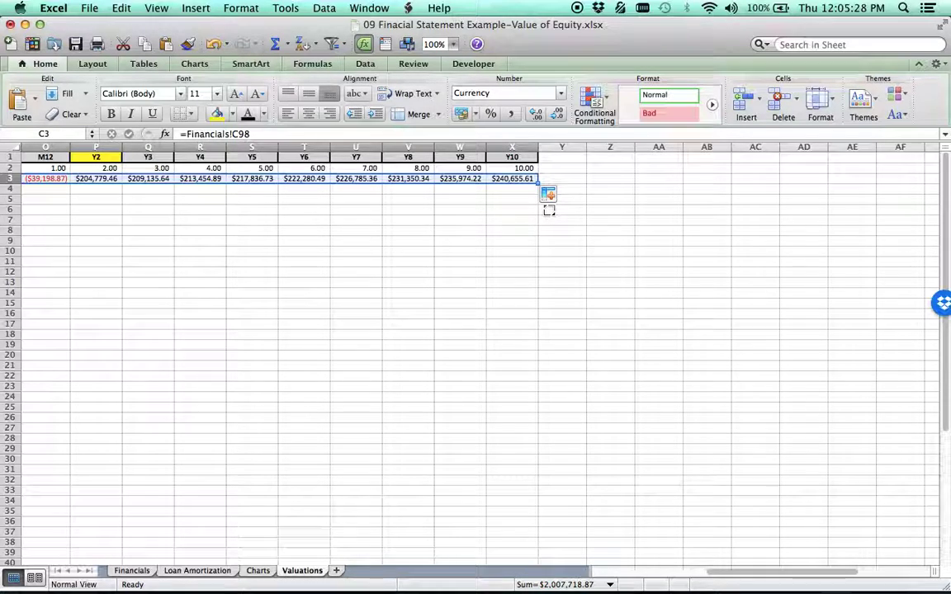
scroll(361, 223, "left", 10)
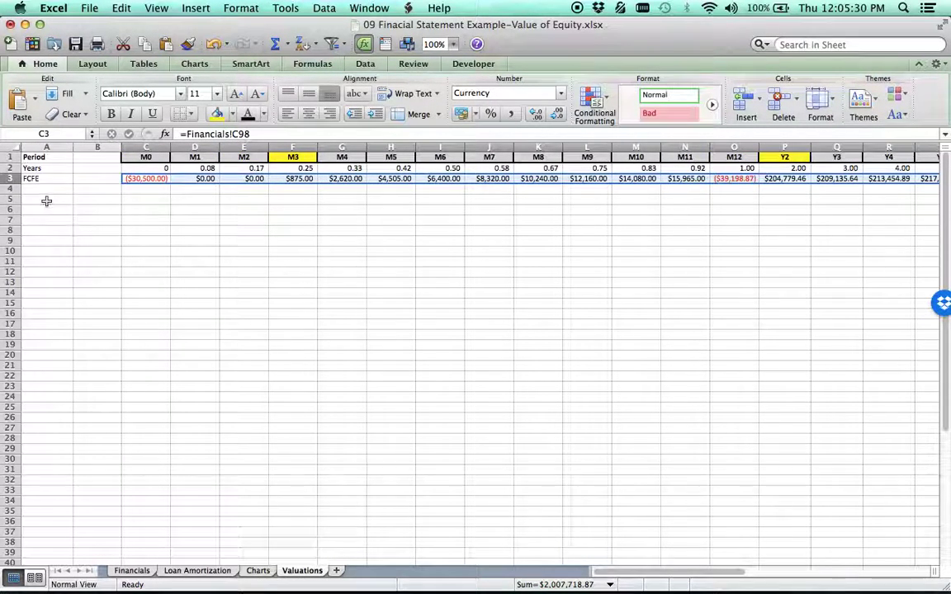
right_click(12, 179)
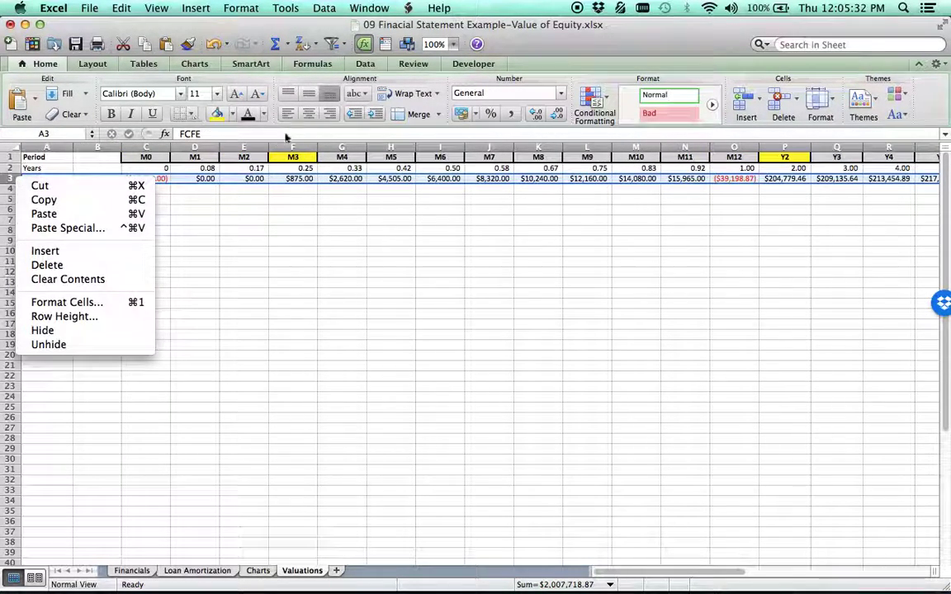
left_click(9, 178)
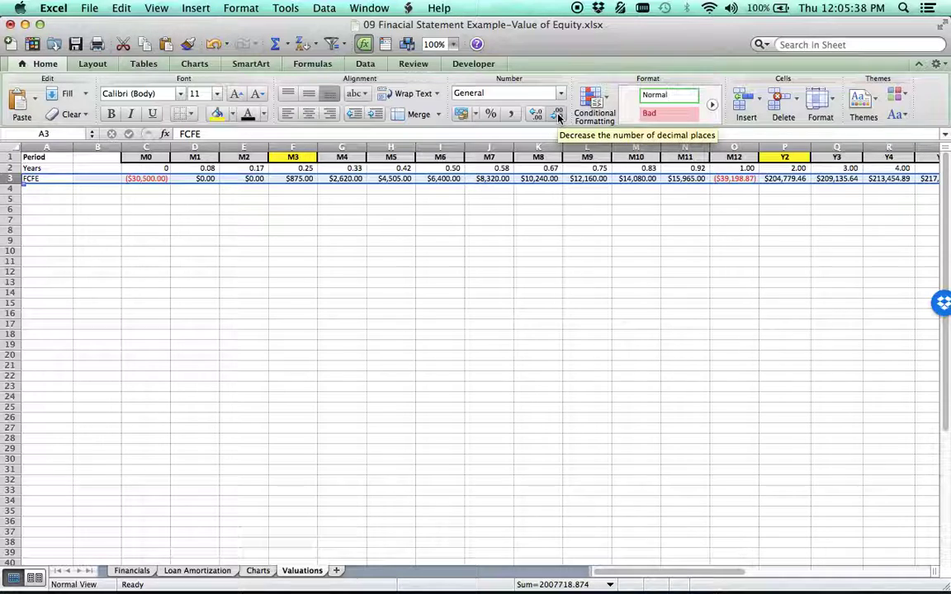
left_click(97, 199)
- Remove both decimal places from the FCFE values in row 3, from M0 through Y10
left_click_drag(142, 179, 926, 180)
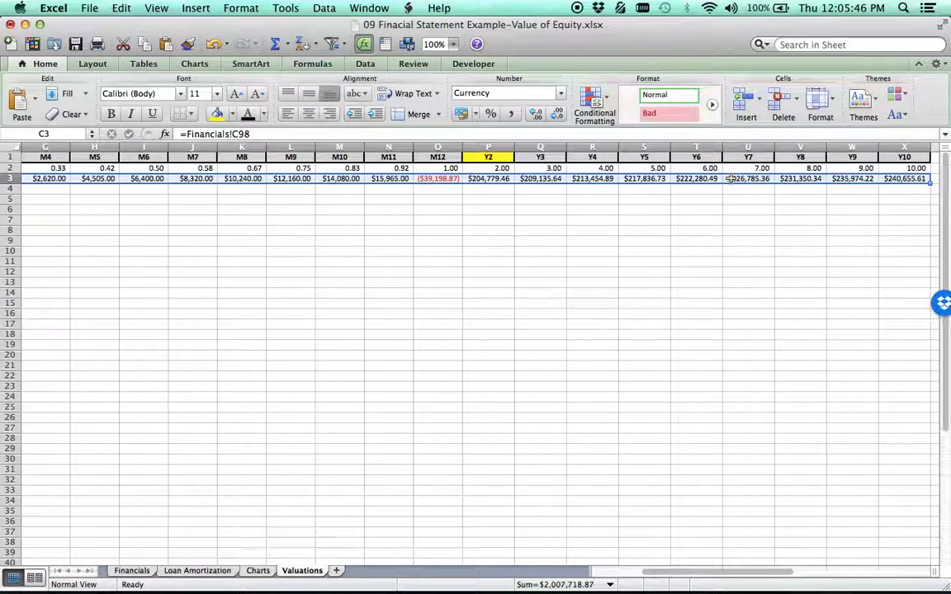
left_click(558, 116)
left_click(559, 117)
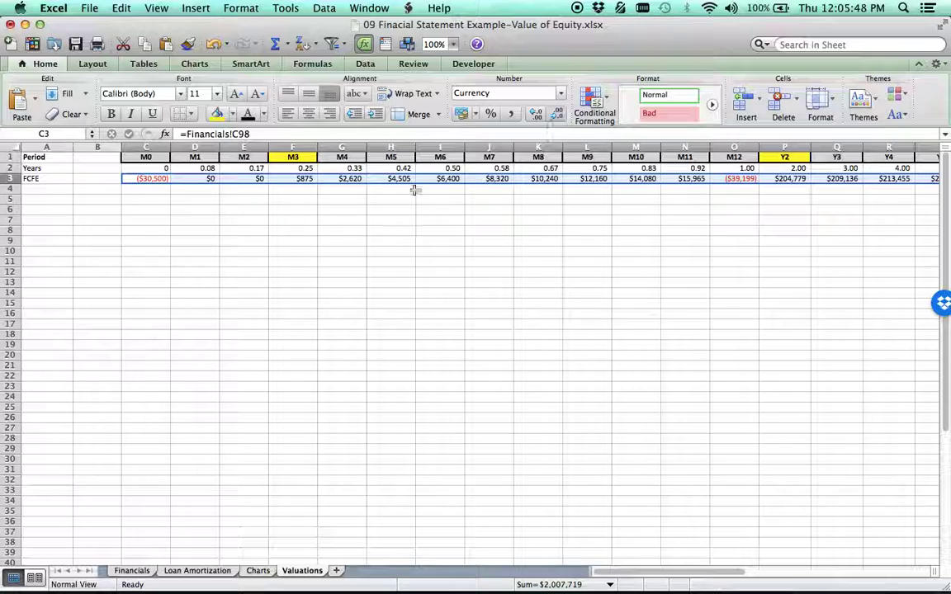
left_click(188, 293)
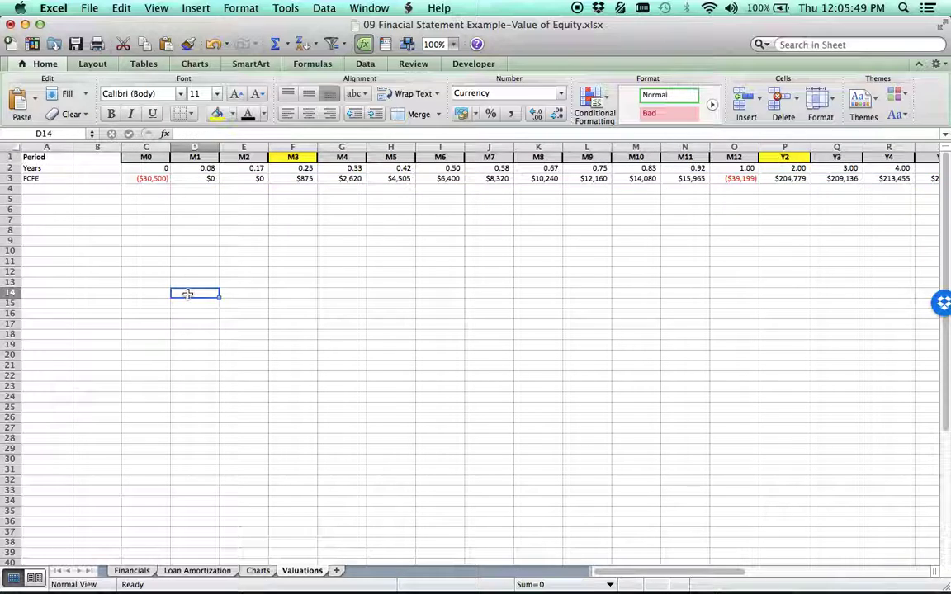
- Label cell A4 "Cost Of Equity" below the FCFE label, correcting any misspelling in the text
left_click(54, 192)
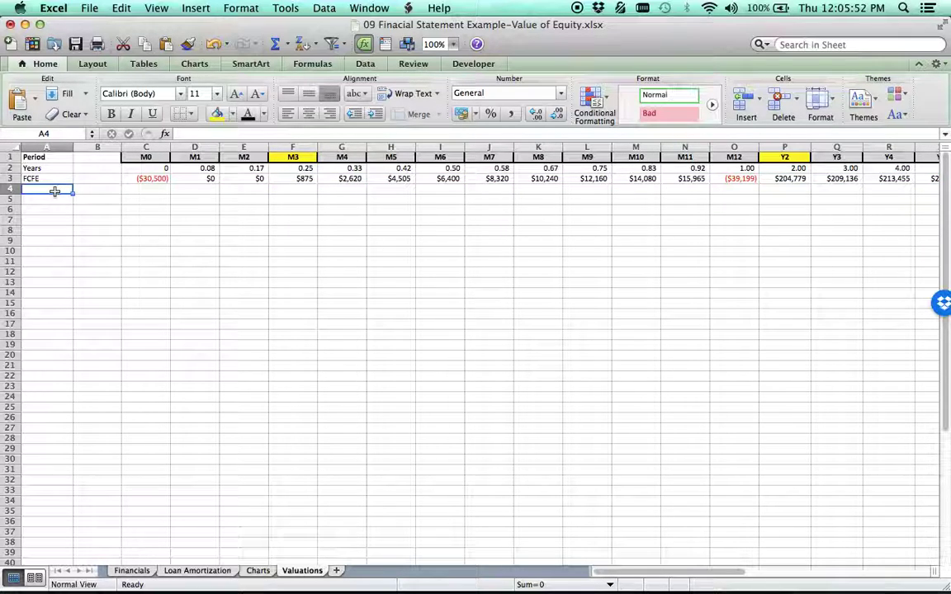
type("Cost ")
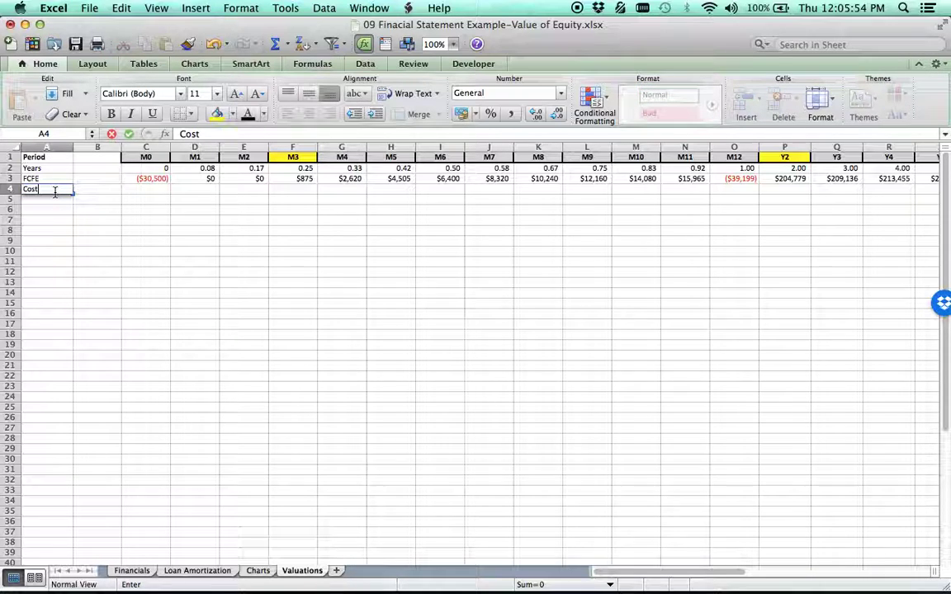
type("Of Eq")
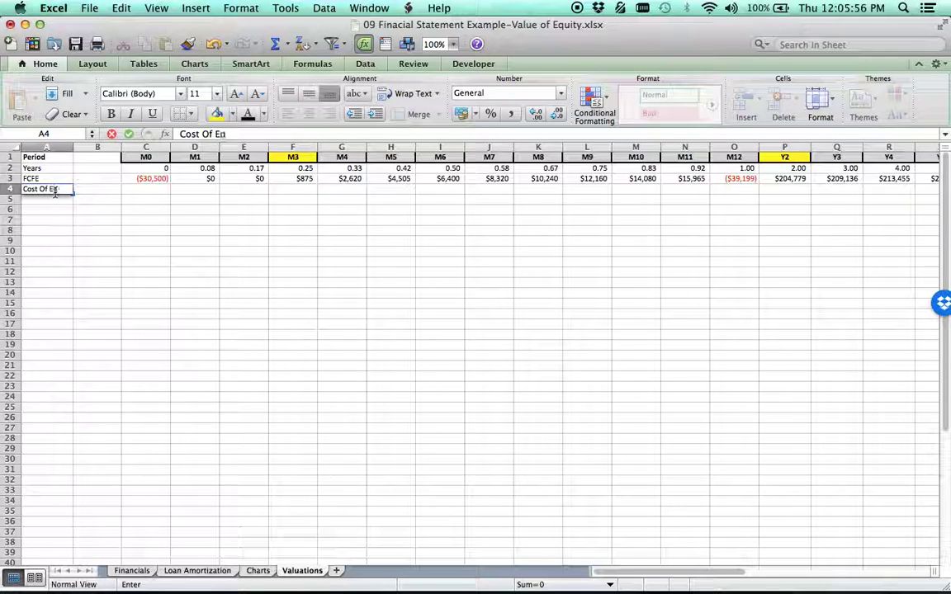
type("i")
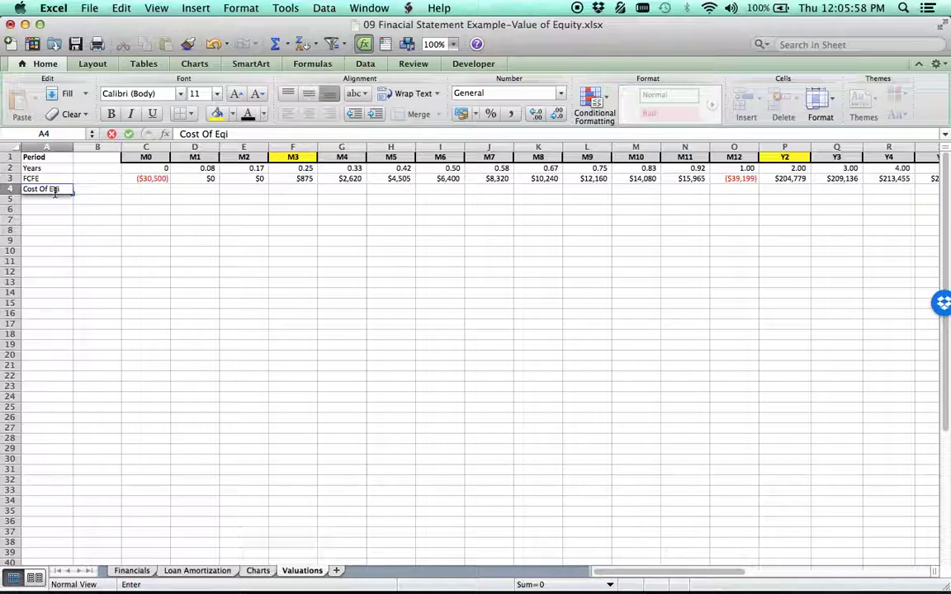
type("ty")
key("Return")
key("Right")
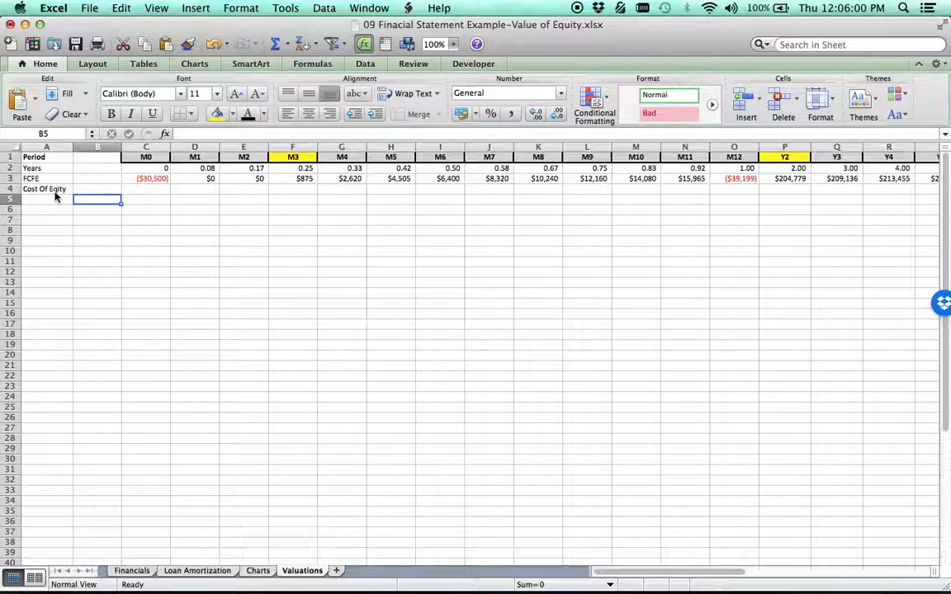
key("Up")
left_click(53, 189)
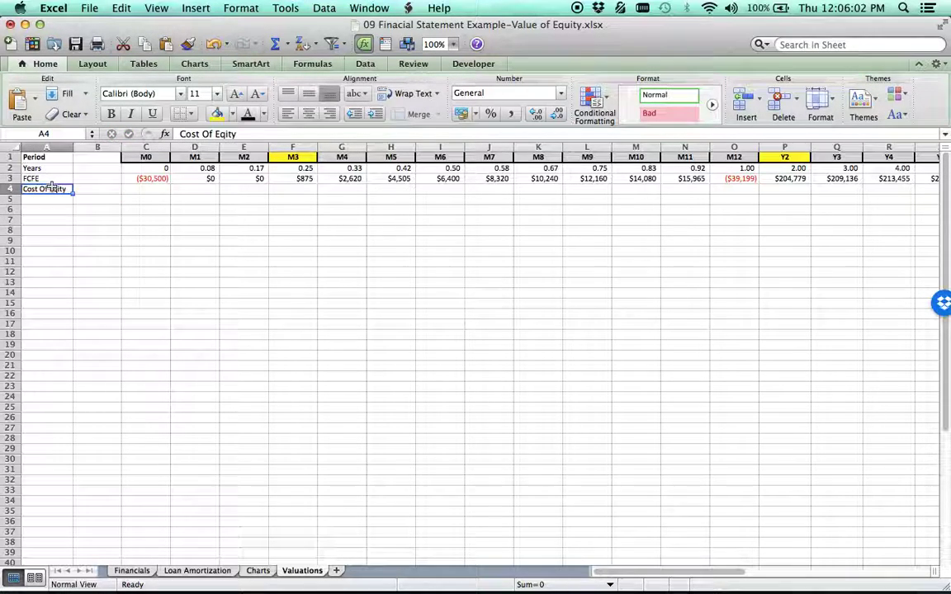
left_click(219, 134)
type("u")
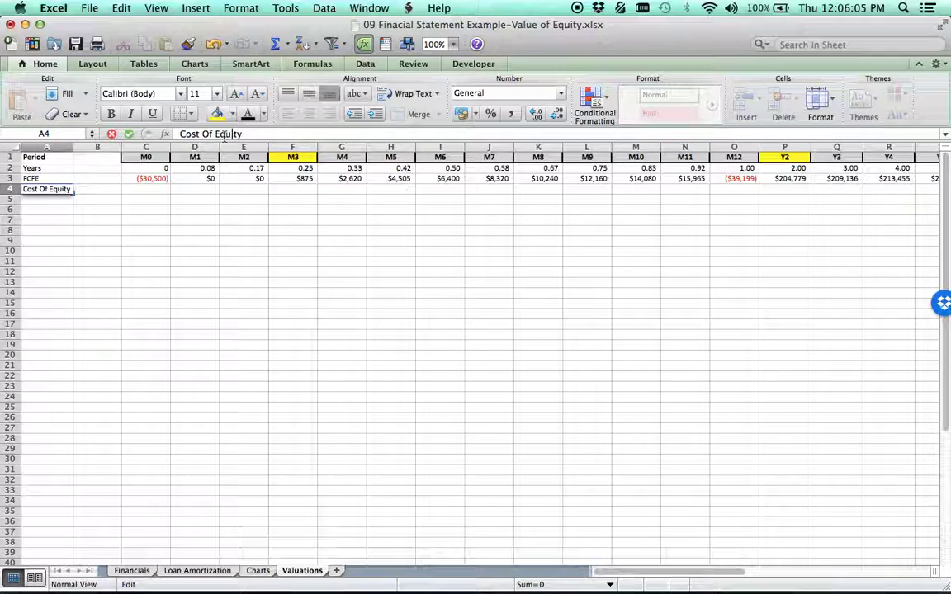
key("Return")
- Enter 15% as the cost of equity in B4 and highlight the cell with a yellow fill
left_click(95, 190)
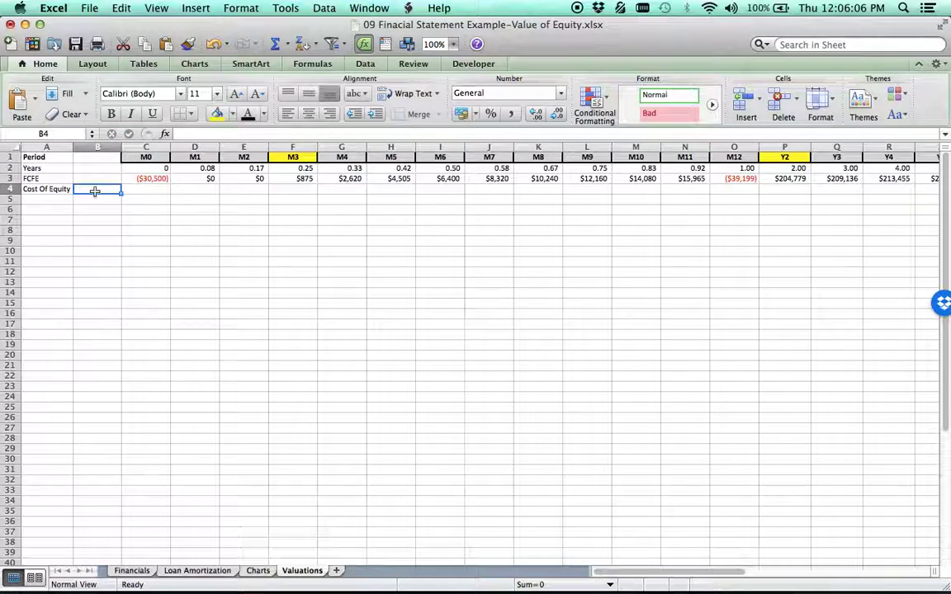
type("15")
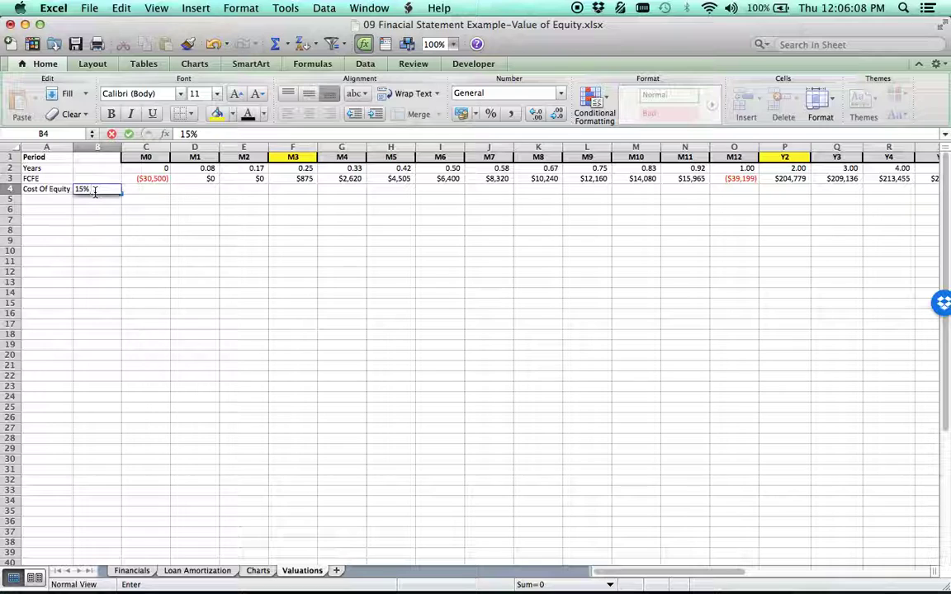
key("Return")
right_click(95, 191)
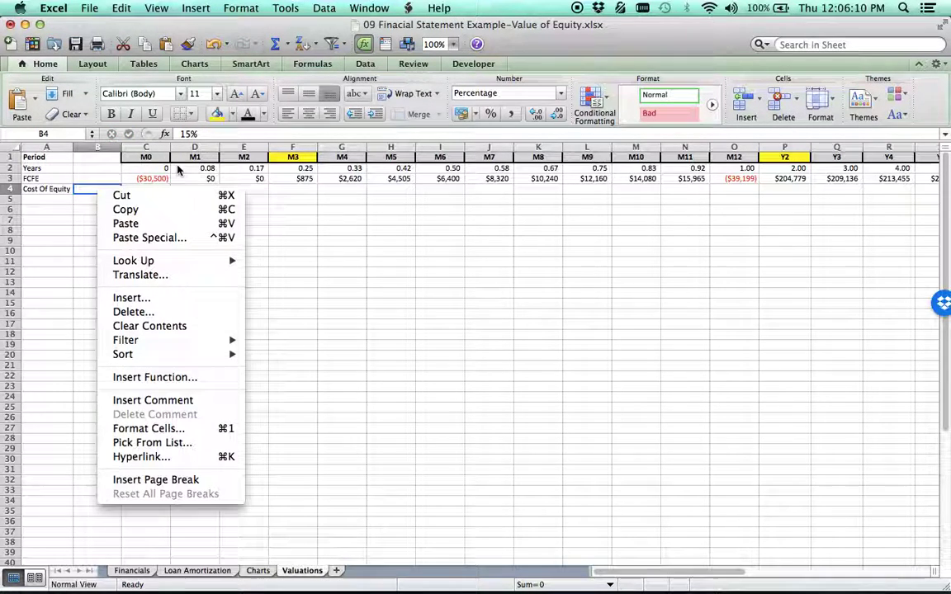
left_click(192, 104)
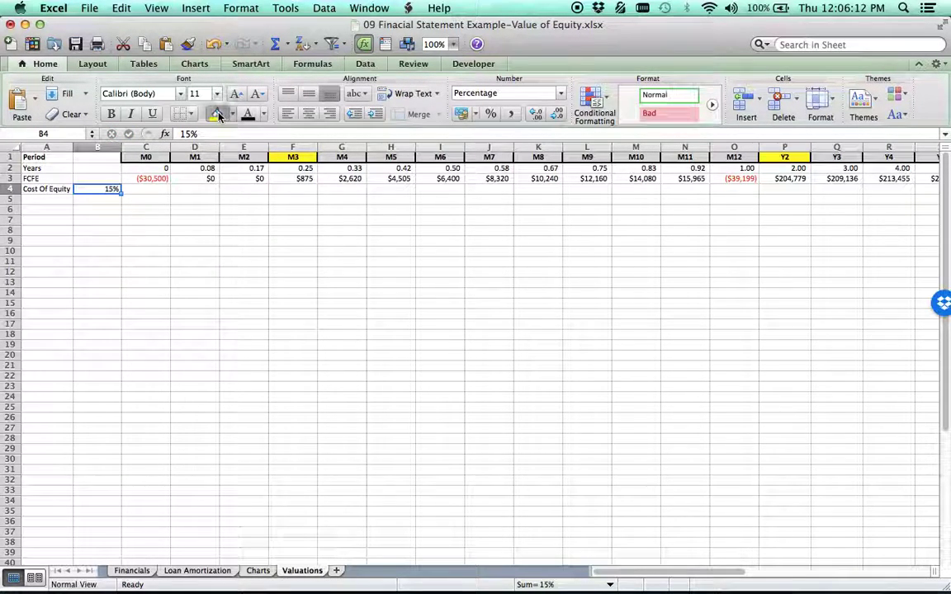
left_click(217, 114)
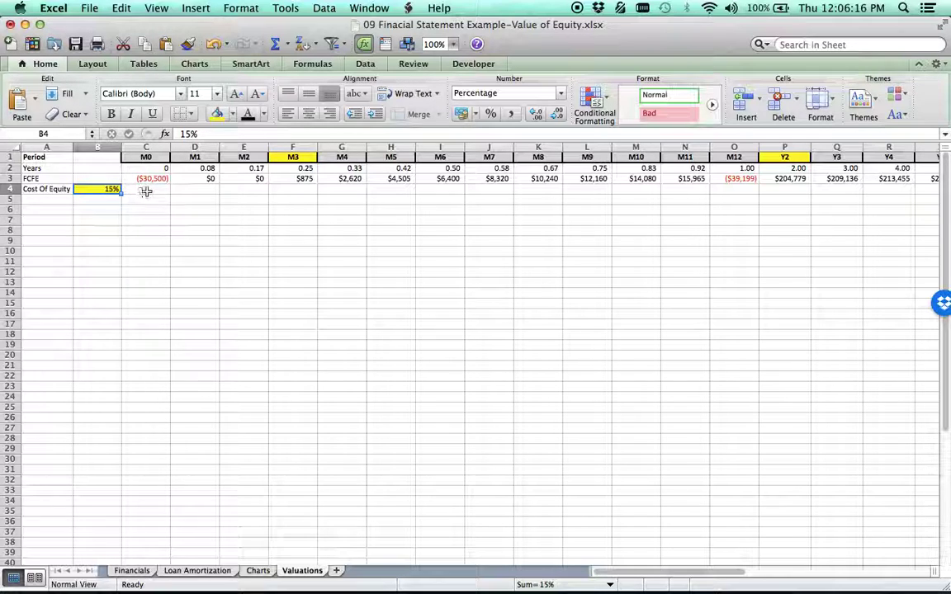
- Label cell A5 "Discount Factor" below the Cost Of Equity label
left_click(43, 200)
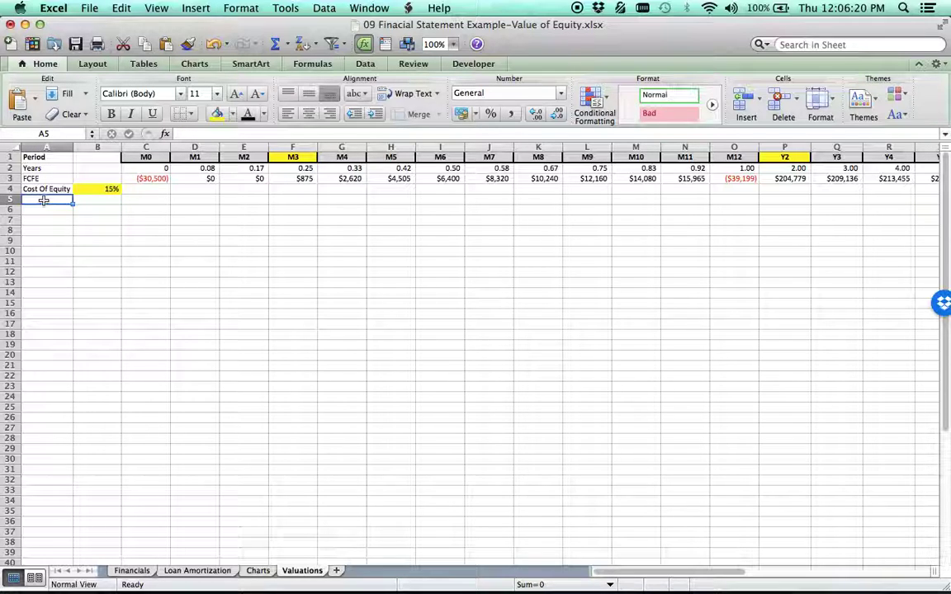
type("Dis")
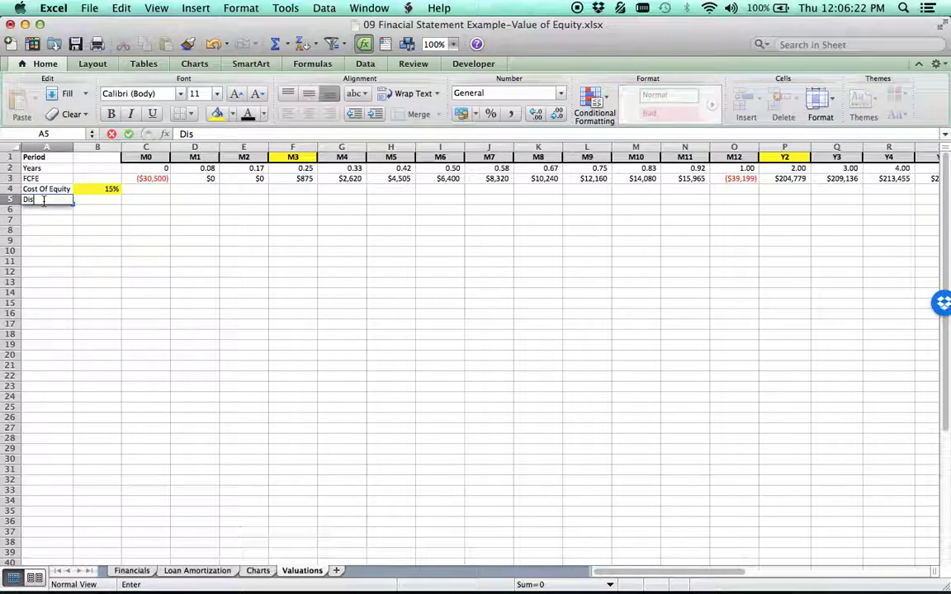
type("count")
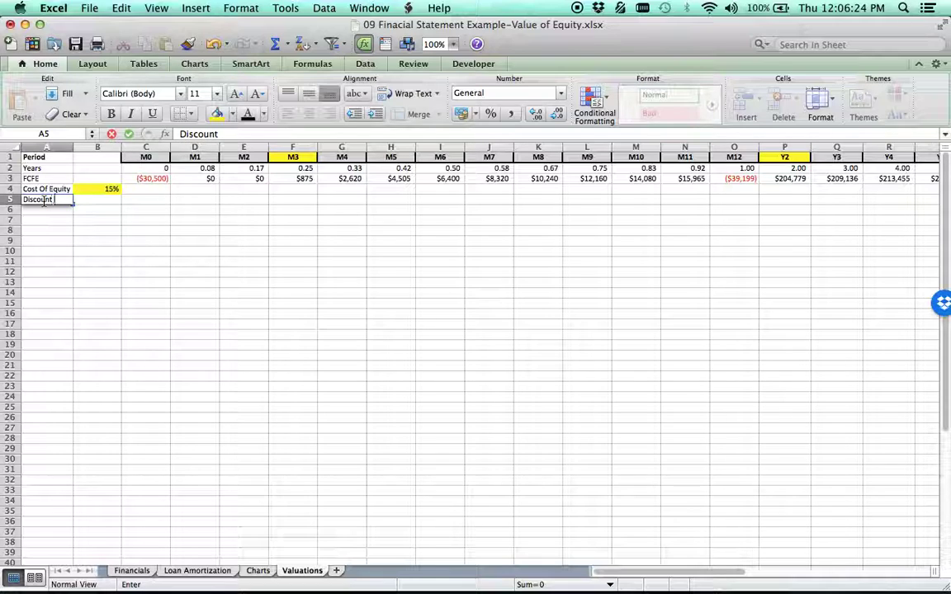
type(" Factor")
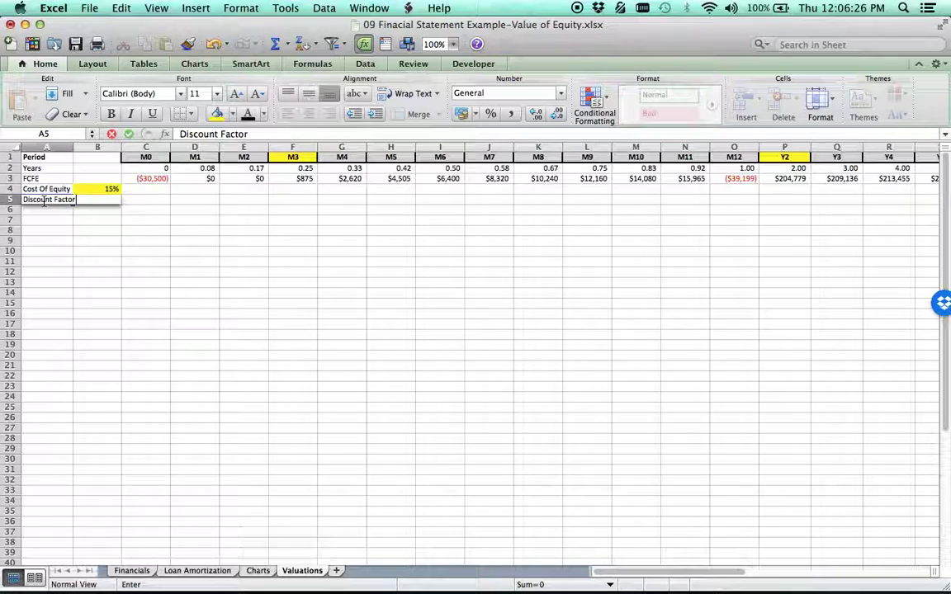
key("Return")
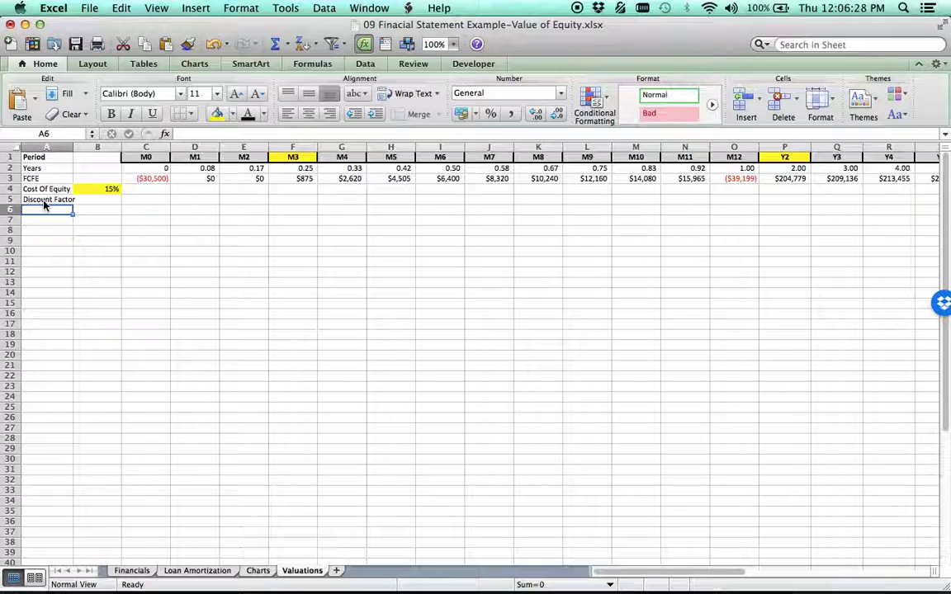
- Calculate the M0 discount factor in C5 with the formula =1/(1+$B4)^C2, correcting any mistyped character
left_click(155, 202)
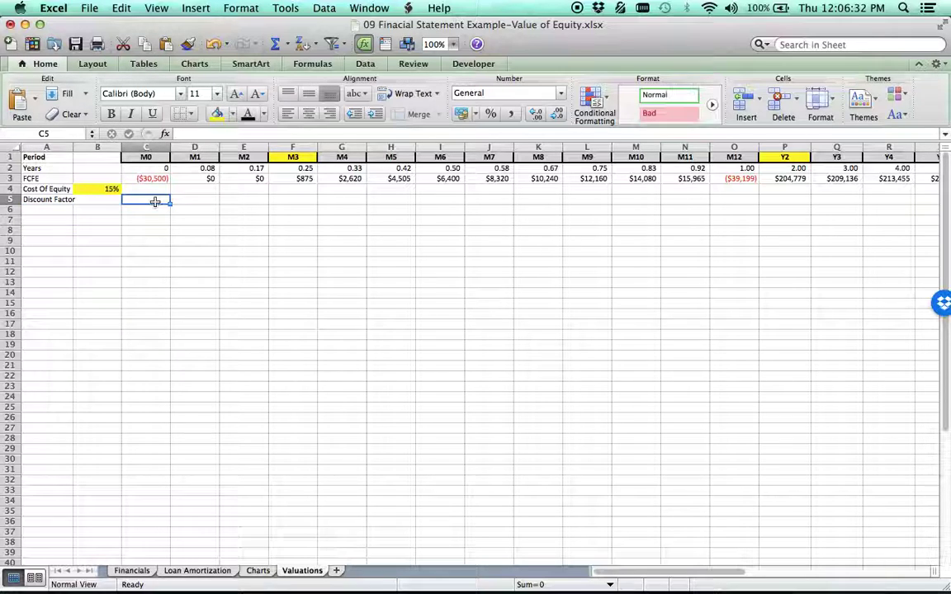
type("=1/")
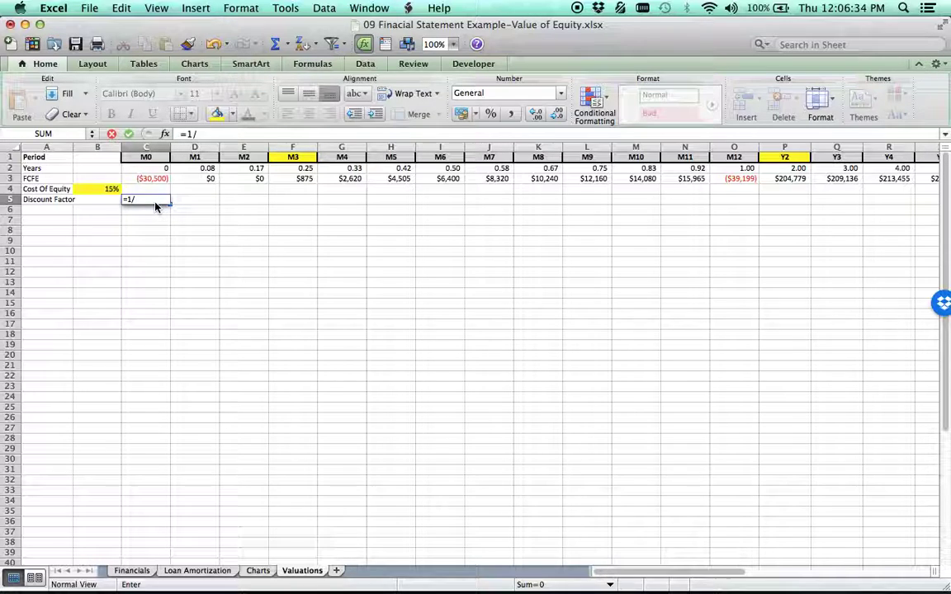
type("(")
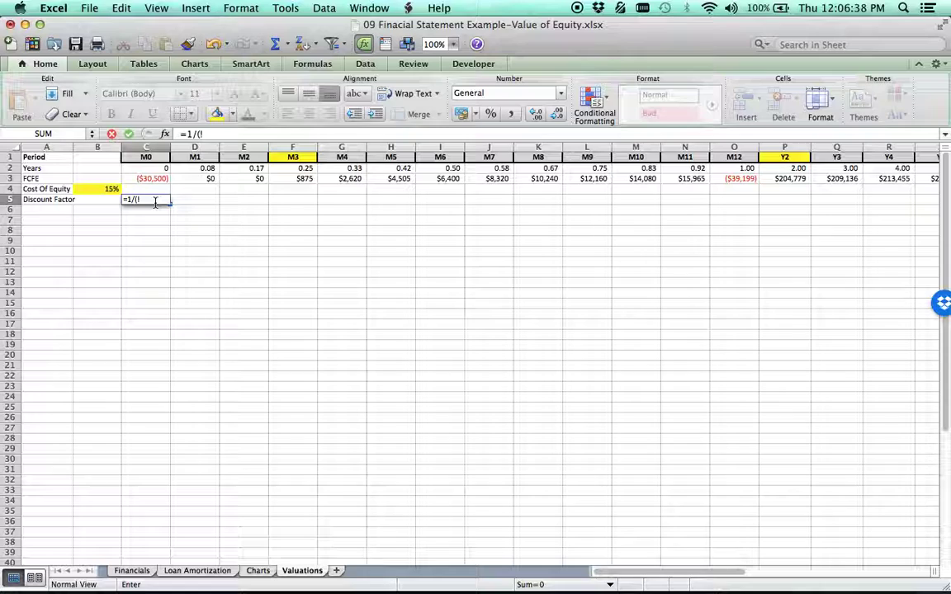
type("1+")
left_click(106, 189)
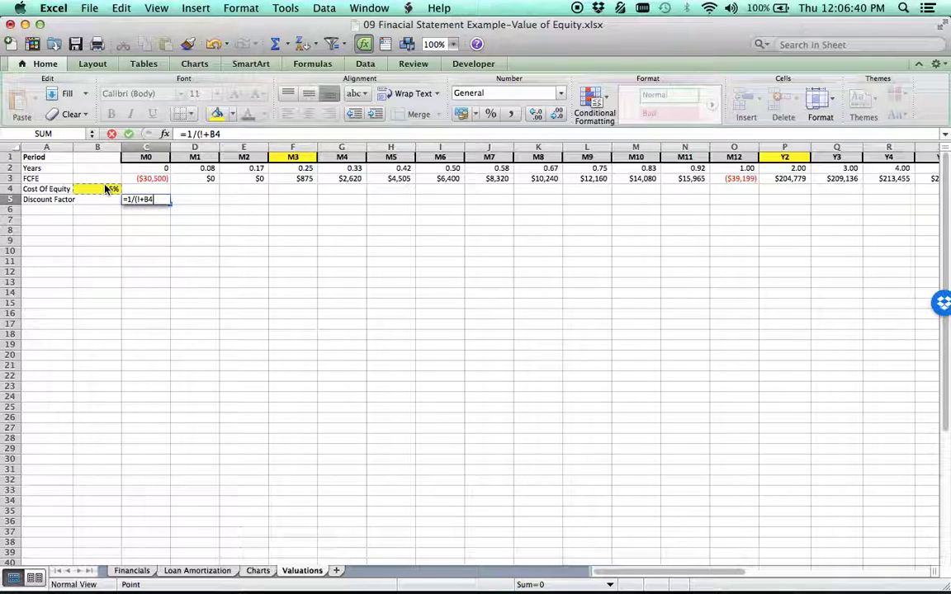
left_click(204, 135)
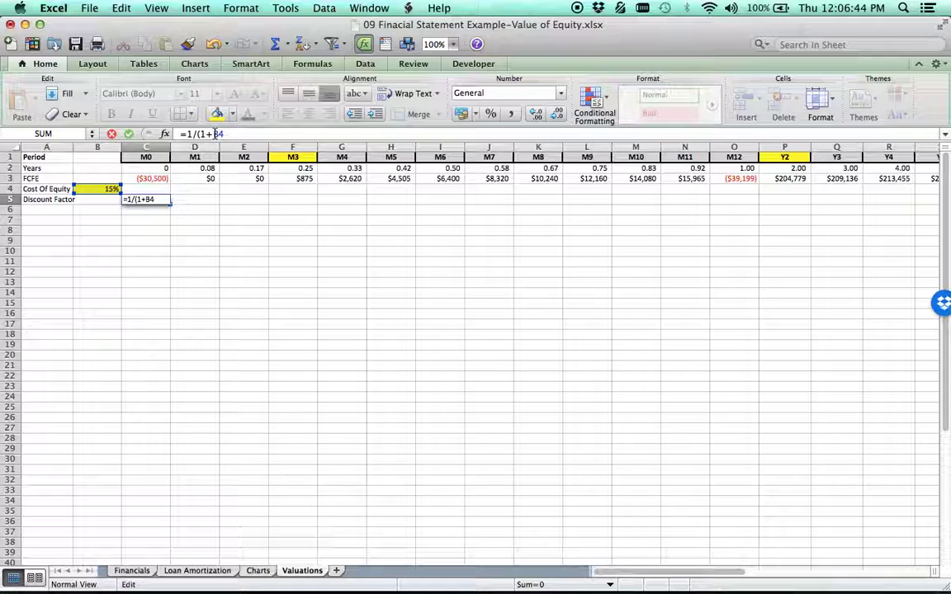
left_click(214, 133)
type("$4)")
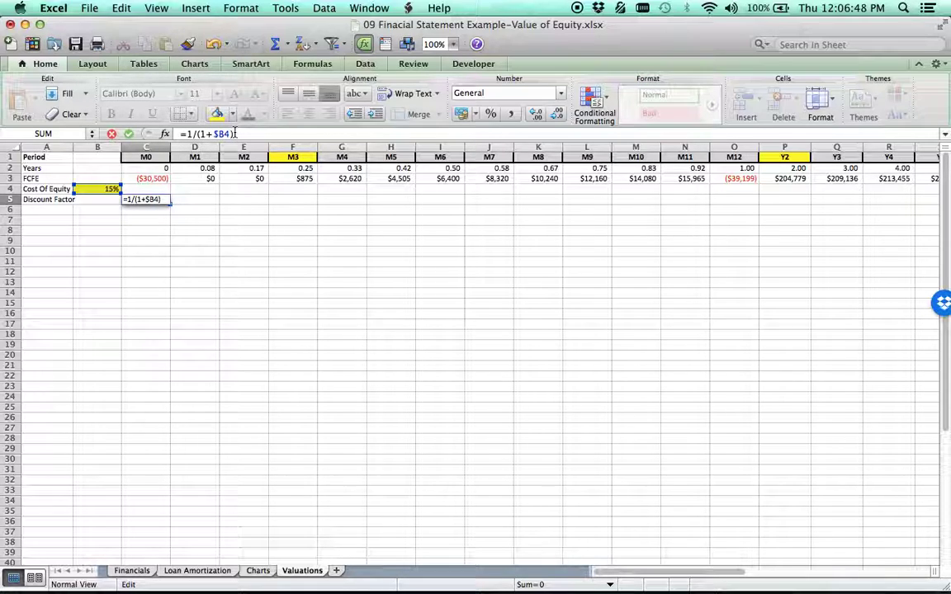
type("^")
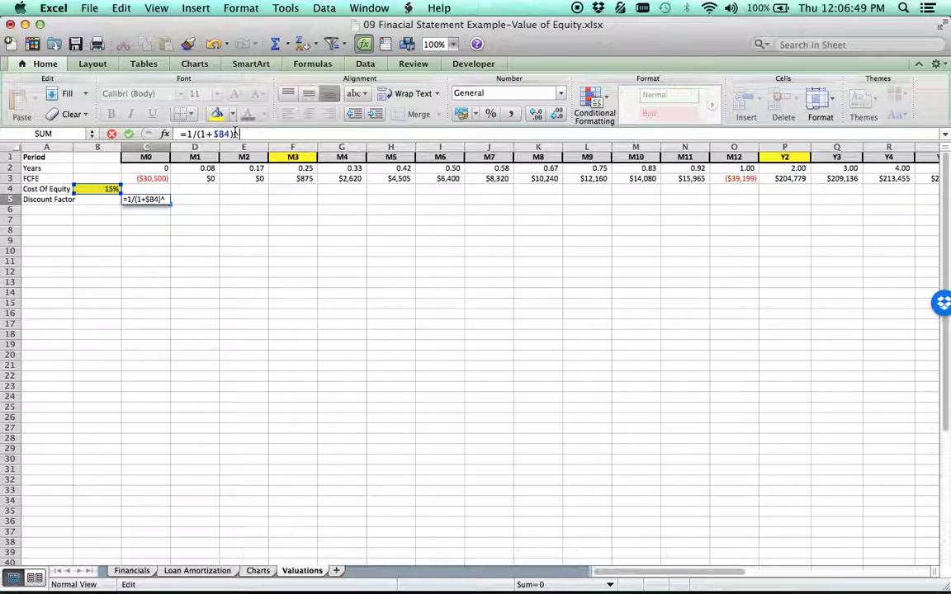
left_click(163, 168)
key("Return")
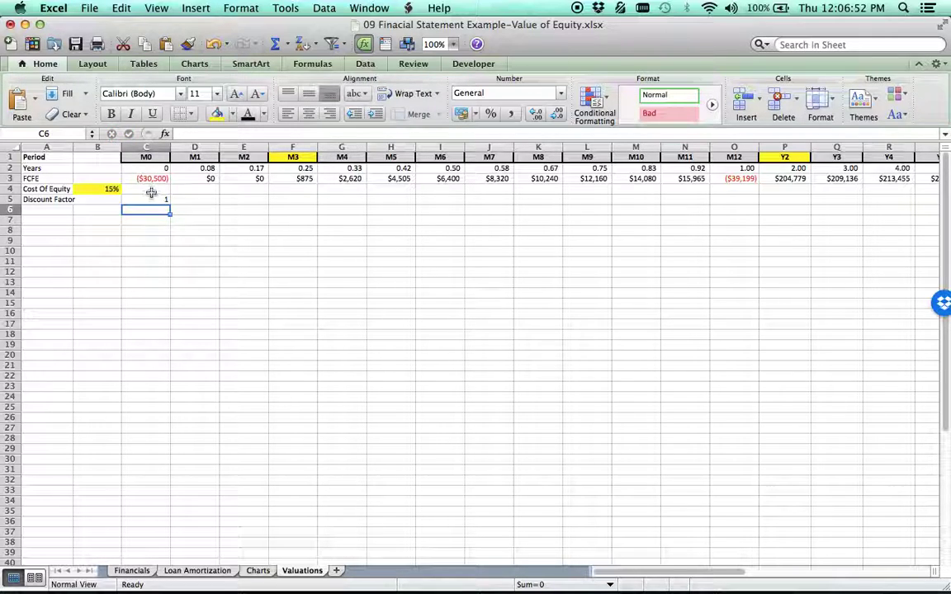
- Fill the discount factor formula from C5 across row 5 through the Y10 column and review the row
left_click(150, 199)
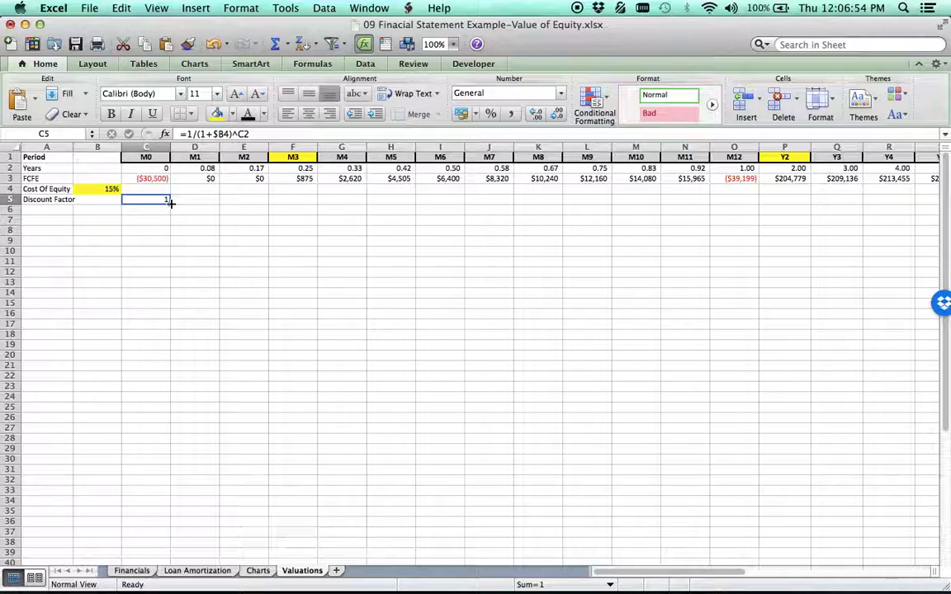
left_click_drag(170, 203, 636, 208)
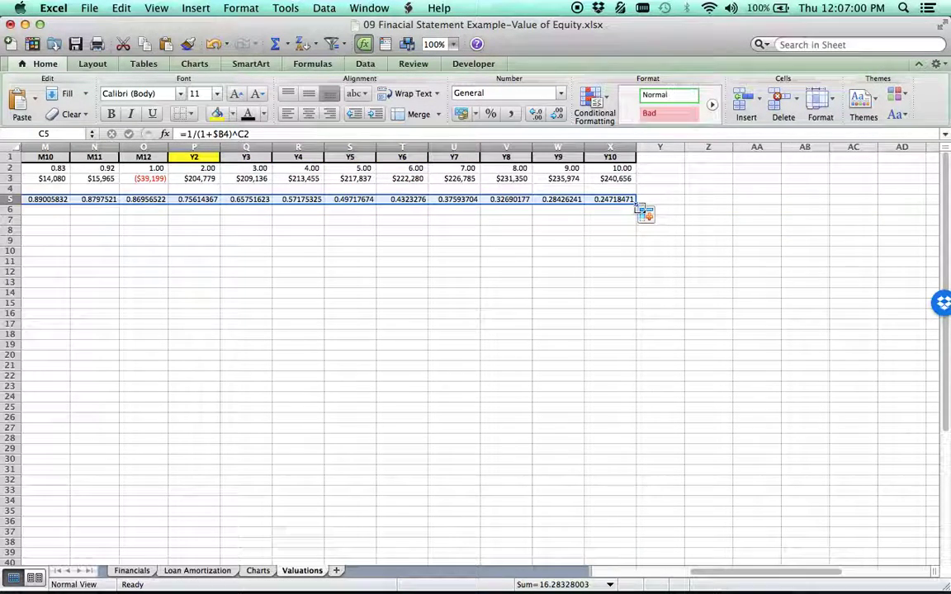
scroll(497, 230, "left", 10)
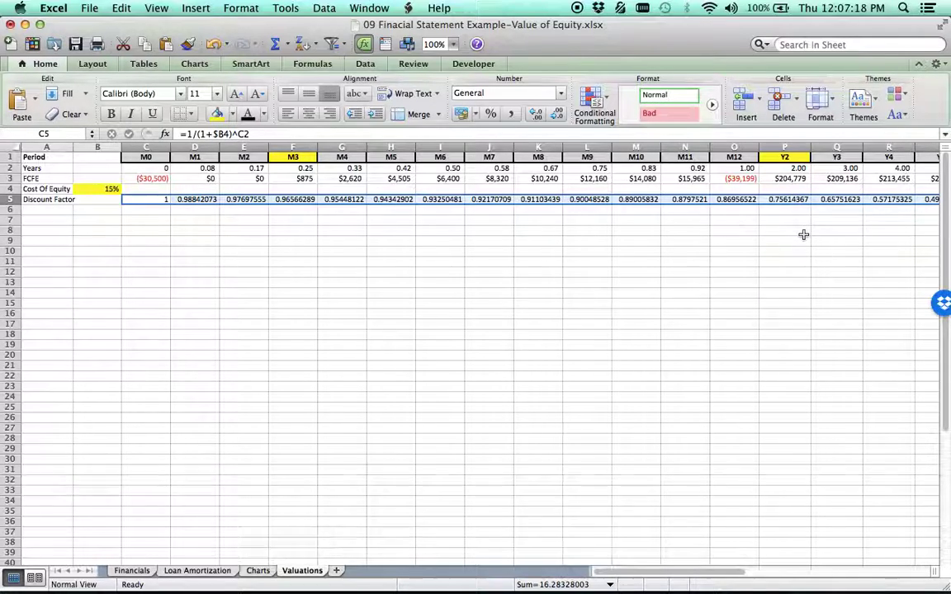
scroll(802, 233, "right", 10)
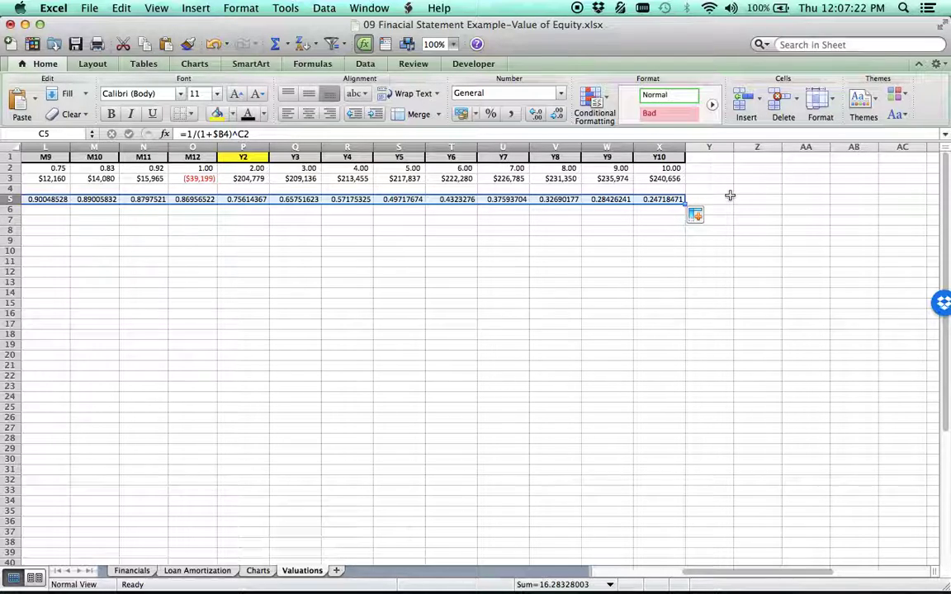
scroll(598, 204, "left", 10)
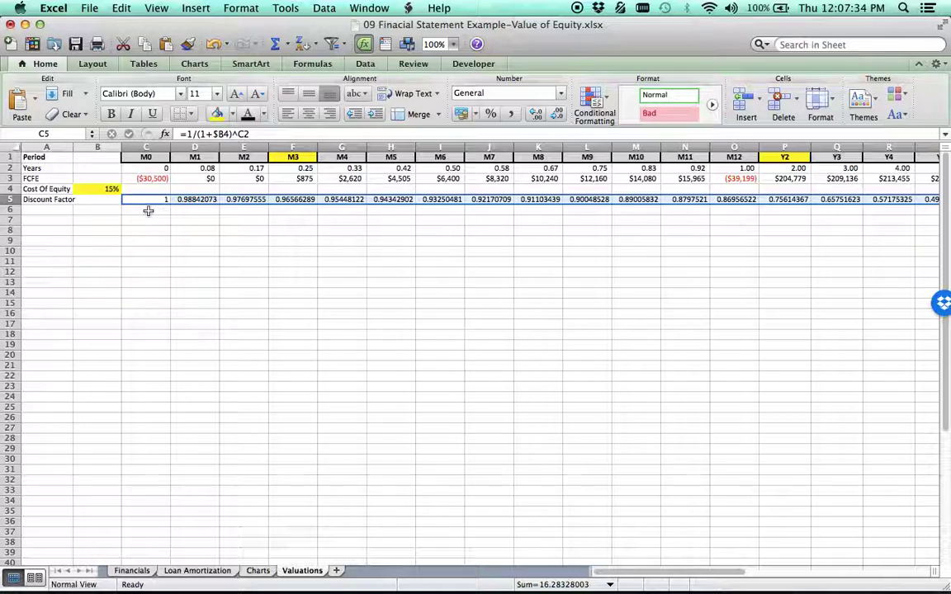
- Test the discount factors with a 10% cost of equity in B4 and restore the rate to 15%
left_click(100, 189)
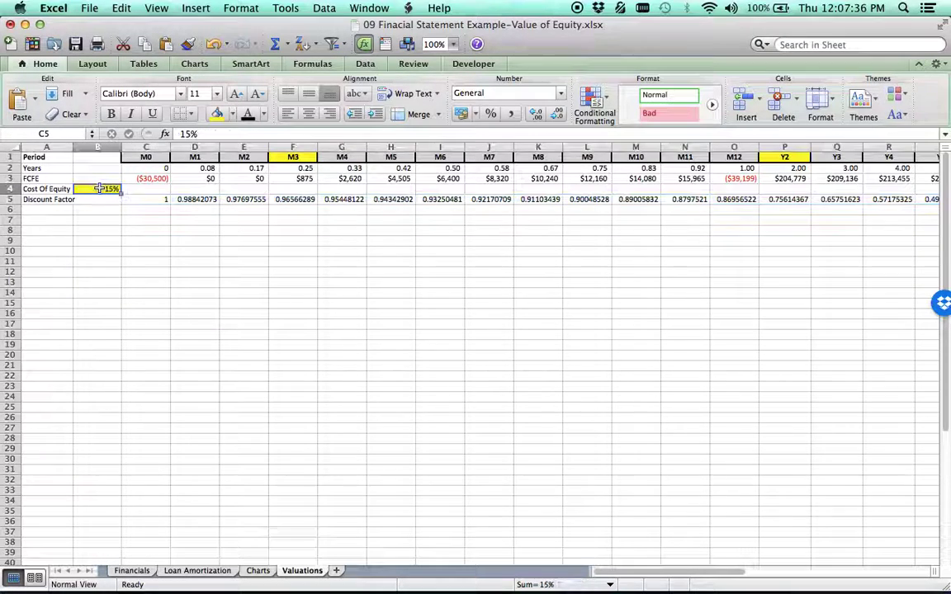
type("10")
key("Return")
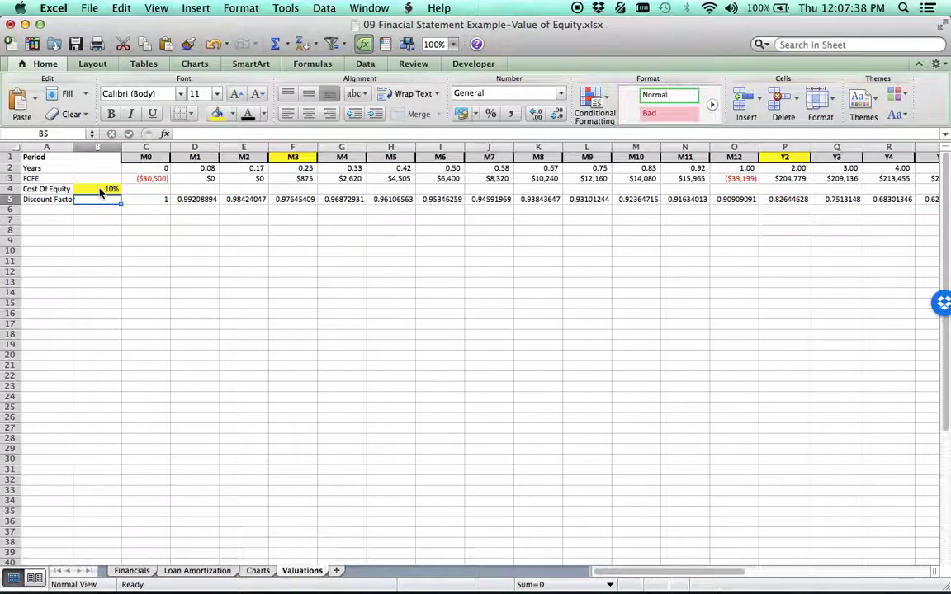
left_click(99, 189)
type("15")
key("Return")
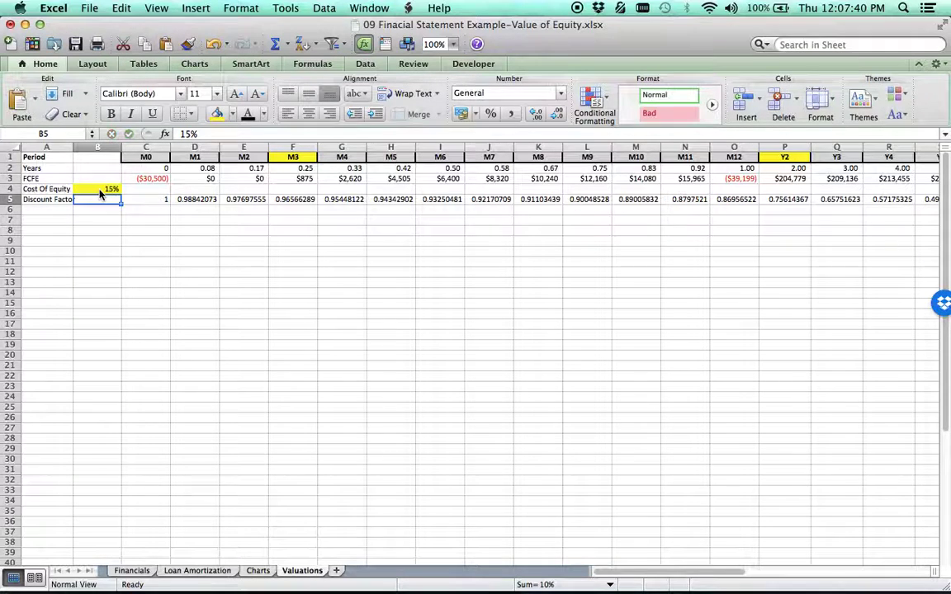
- Autofit column A to its labels and label cell A6 "PV of the FCFE" below Discount Factor
double_click(72, 147)
left_click(50, 210)
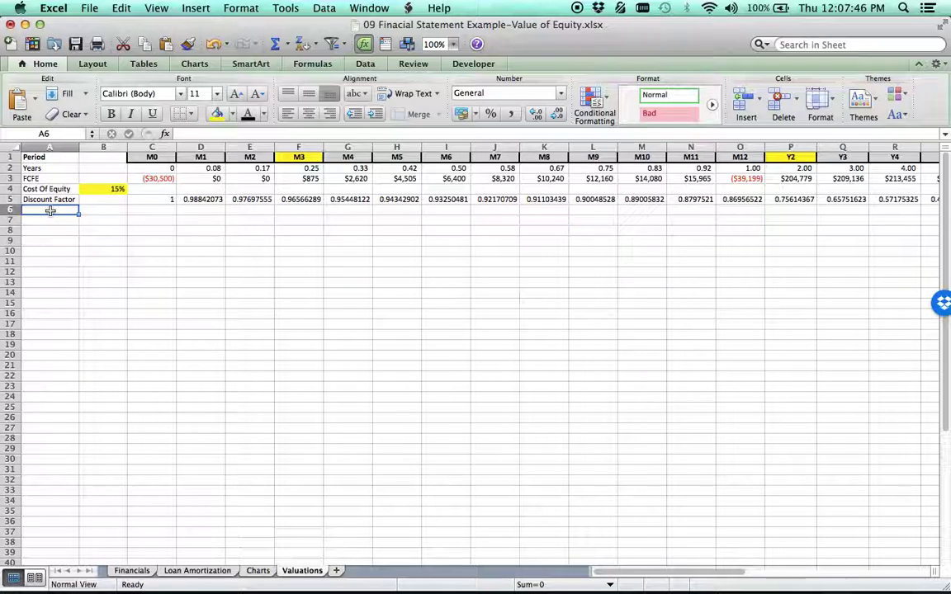
type("PV")
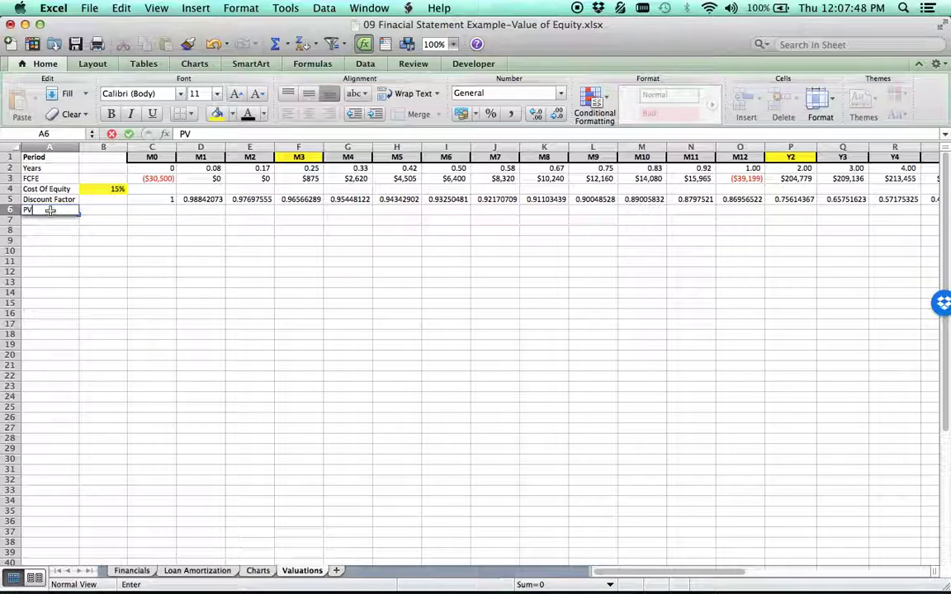
type(" of the")
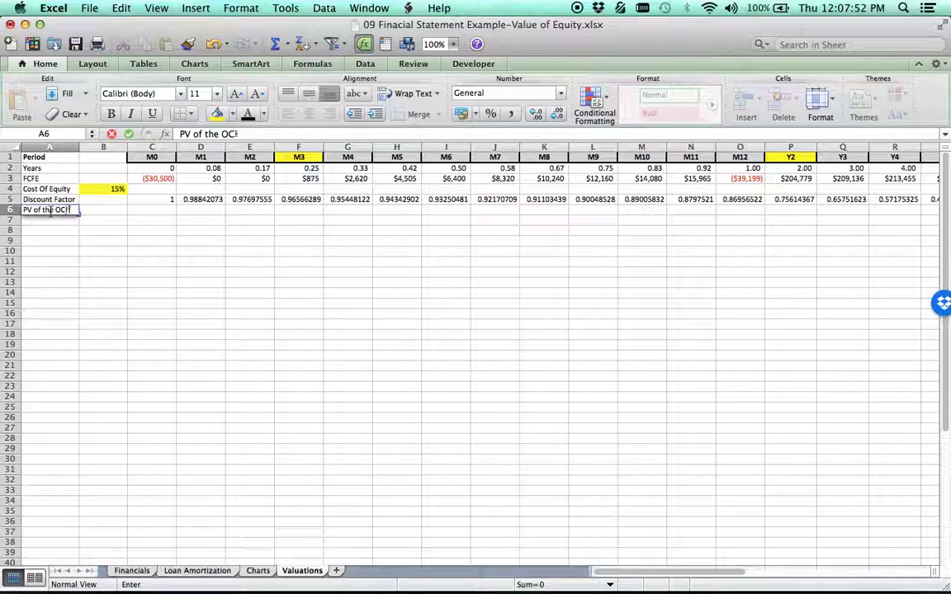
type(" OCF")
key("BackSpace")
type("CFE")
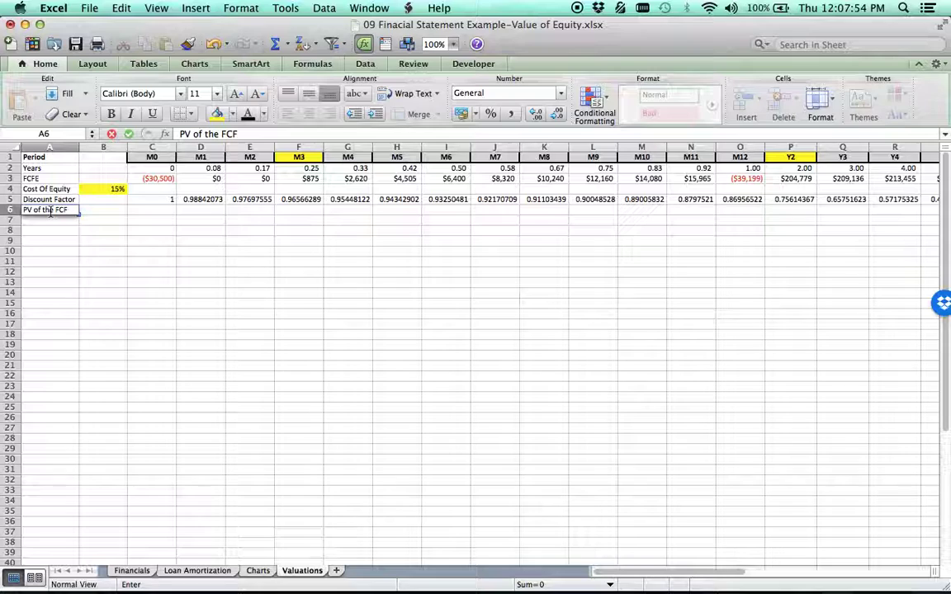
key("Return")
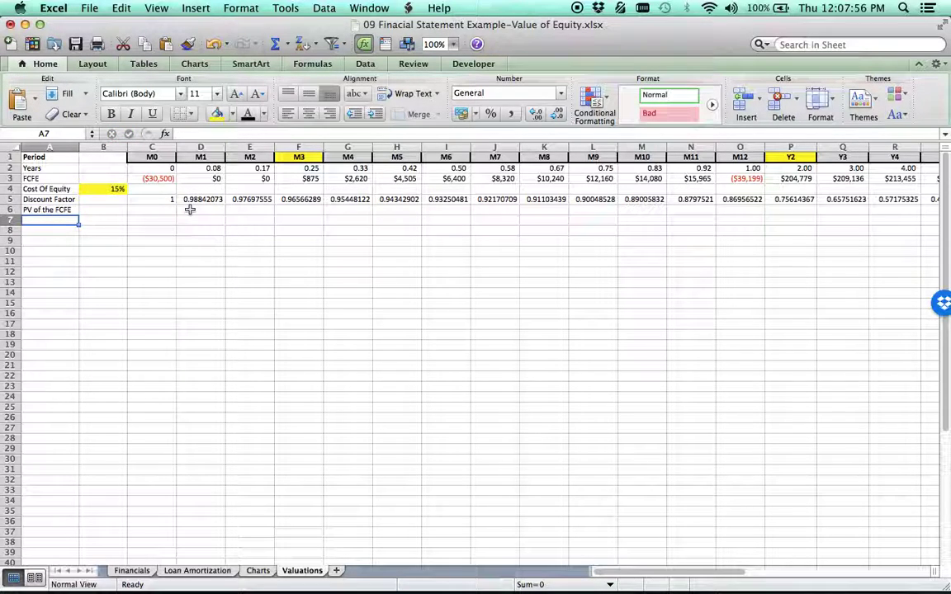
- Calculate the M0 present value in C6 by multiplying FCFE by the discount factor, using =C3*C5
left_click(162, 211)
type("=")
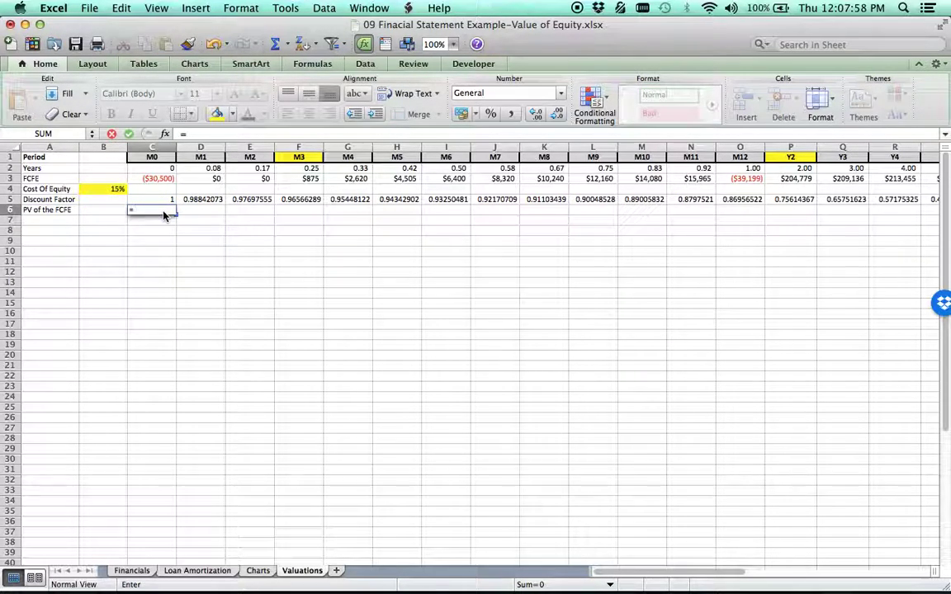
left_click(160, 180)
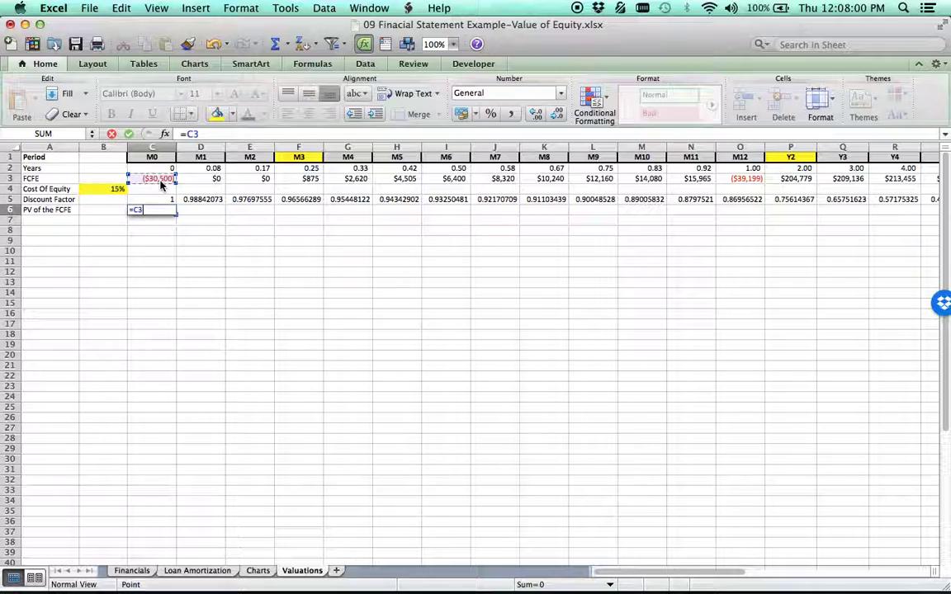
type("*")
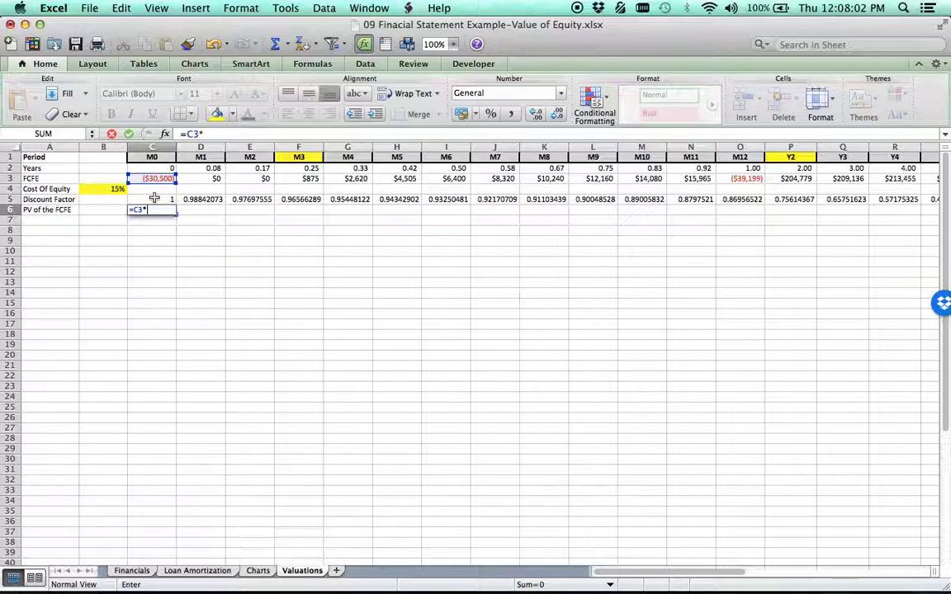
left_click(155, 199)
key("Return")
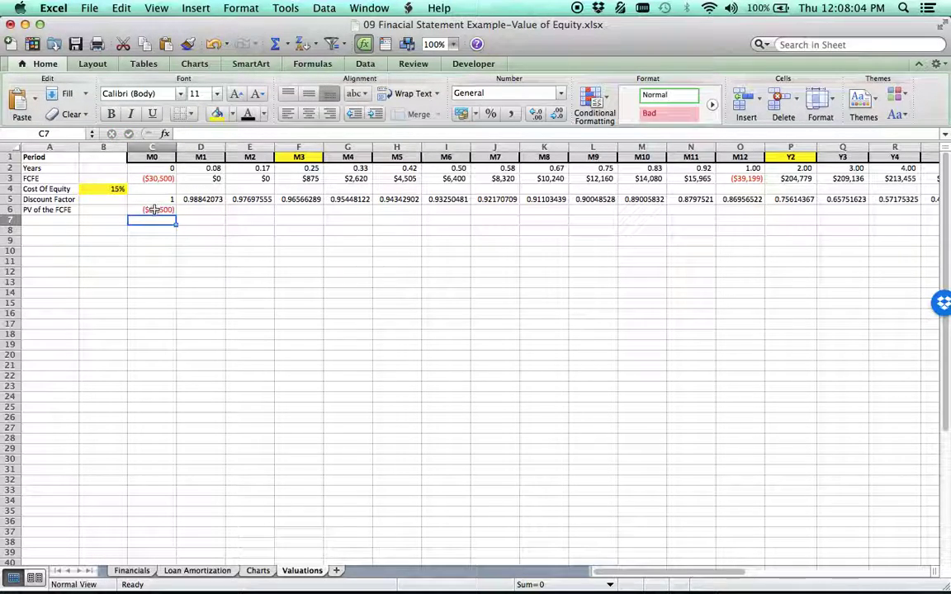
- Fill the present value formula from C6 across row 6 through the Y10 column
left_click(154, 210)
left_click_drag(175, 215, 131, 223)
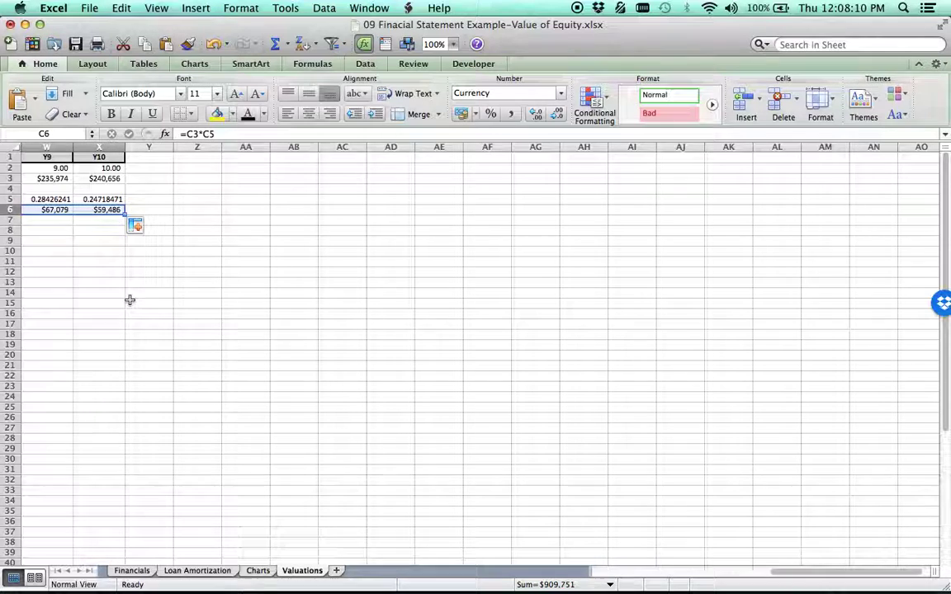
scroll(130, 302, "left", 10)
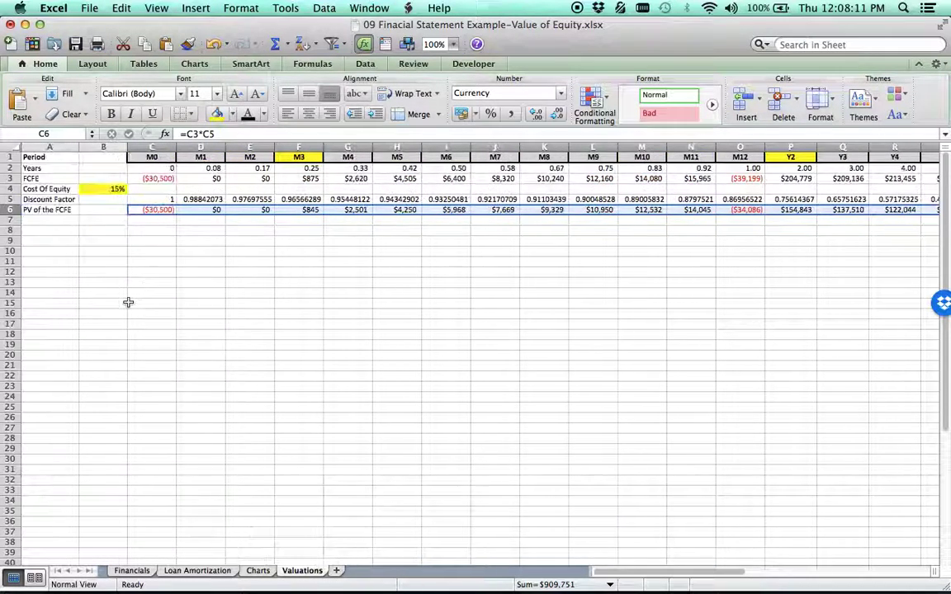
- Label cell A7 "PV of Terminal Value" and widen column A to fit the text
left_click(54, 223)
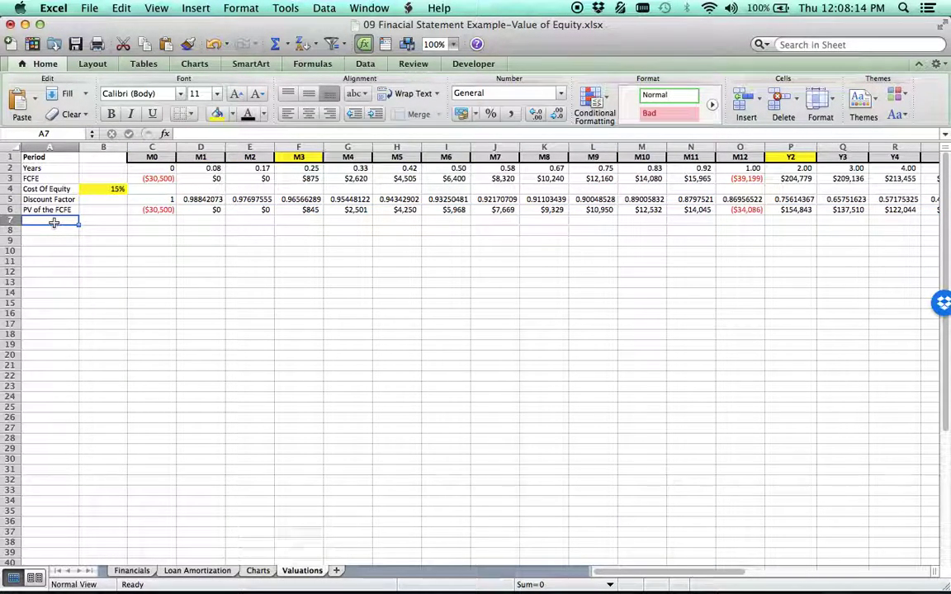
type("PV")
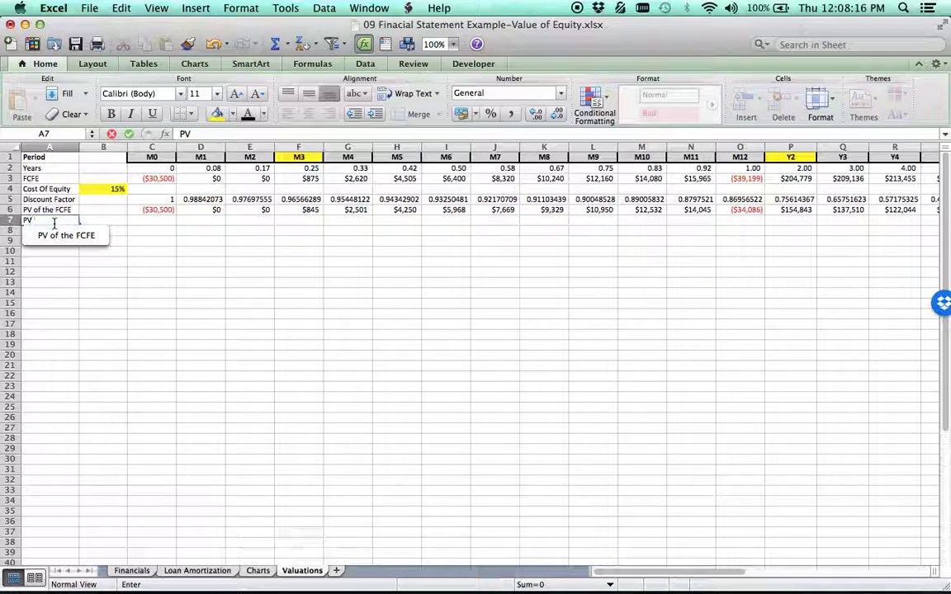
type(" of Terminal Value")
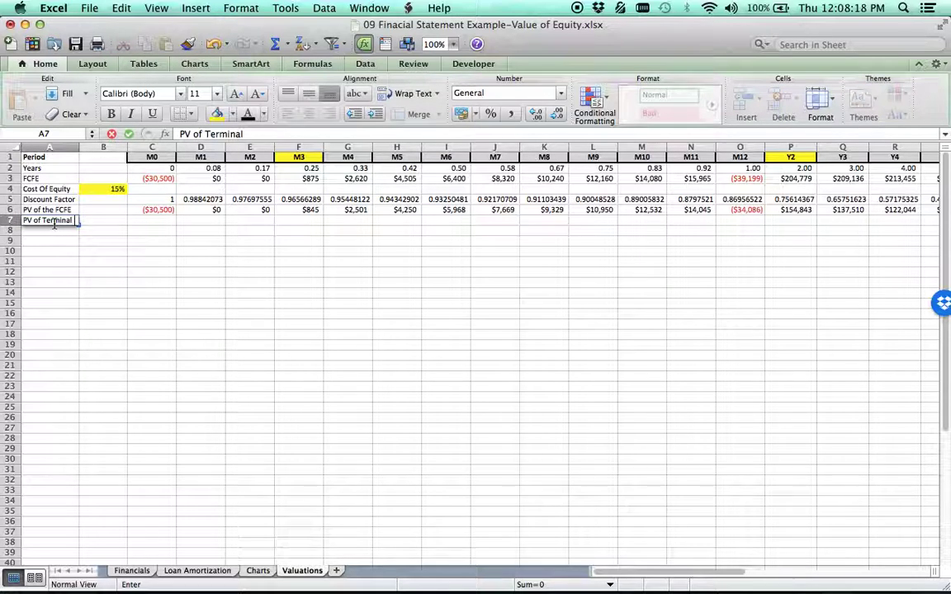
left_click(62, 272)
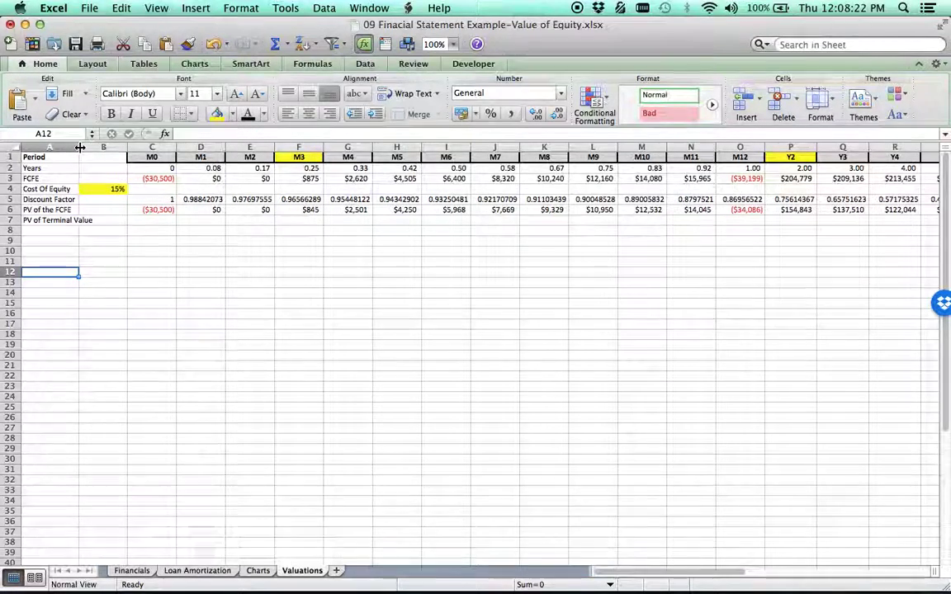
left_click_drag(80, 147, 96, 147)
- Examine the final-year FCFE in the Y10 column of row 3 as the basis for the terminal value
left_click(179, 221)
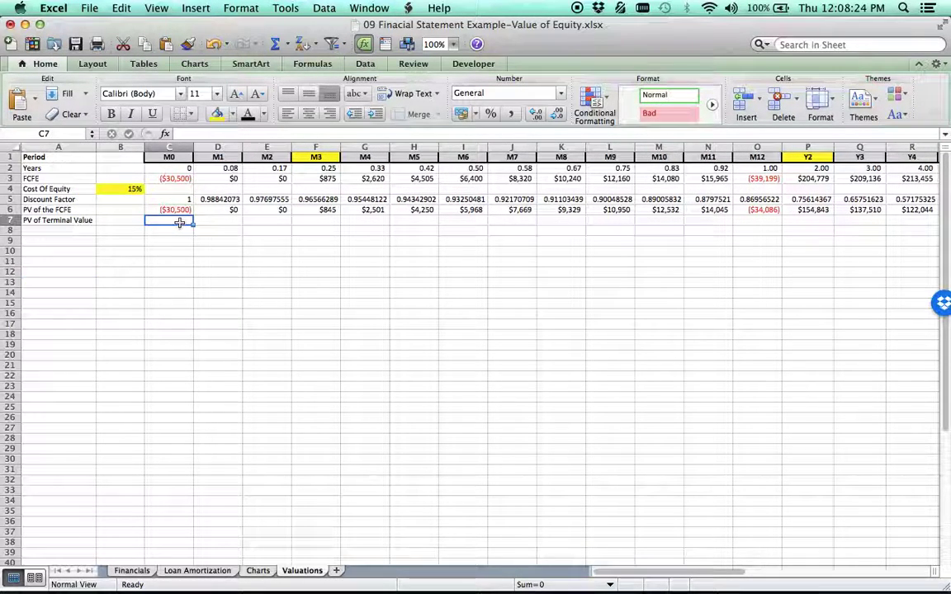
scroll(499, 236, "right", 7)
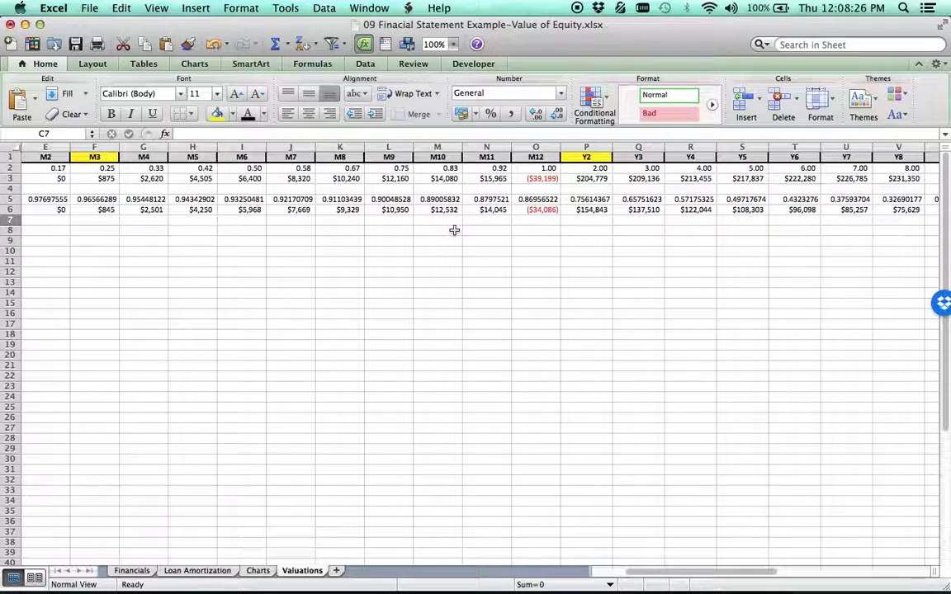
scroll(437, 232, "right", 1)
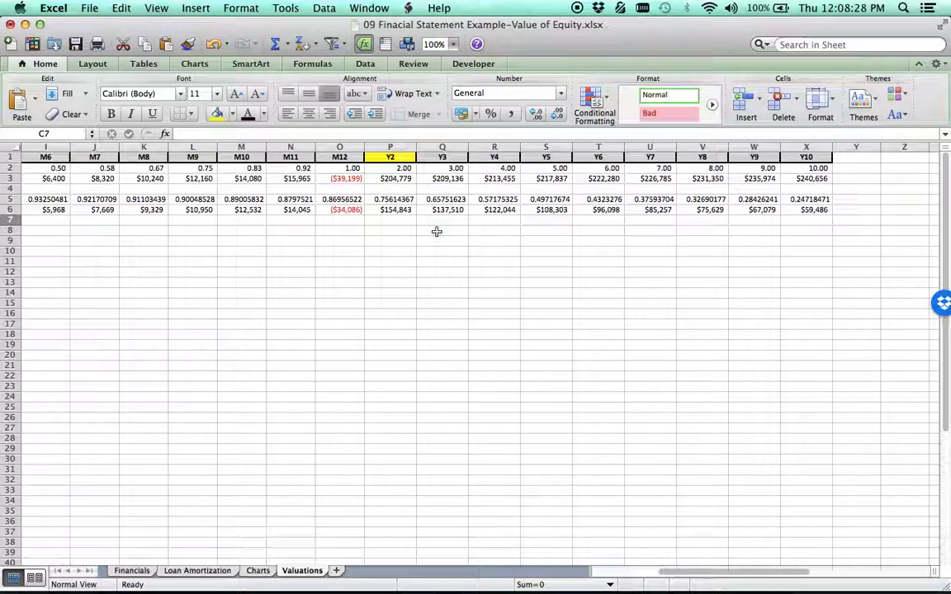
left_click(815, 179)
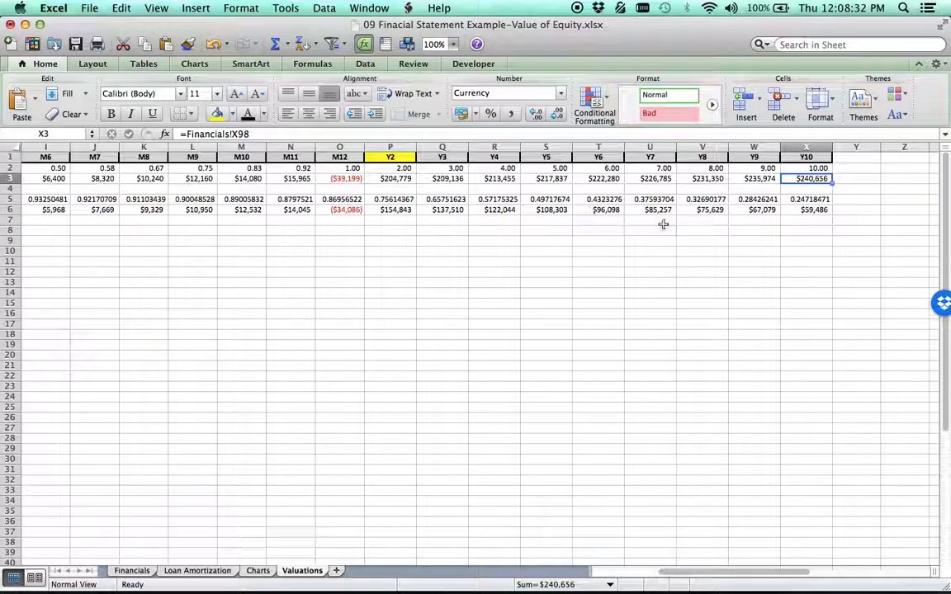
- Calculate the terminal value in C7 from the Y10 FCFE, cost of equity and 2% growth, using =X3/(B4-2%)
scroll(684, 287, "left", 8)
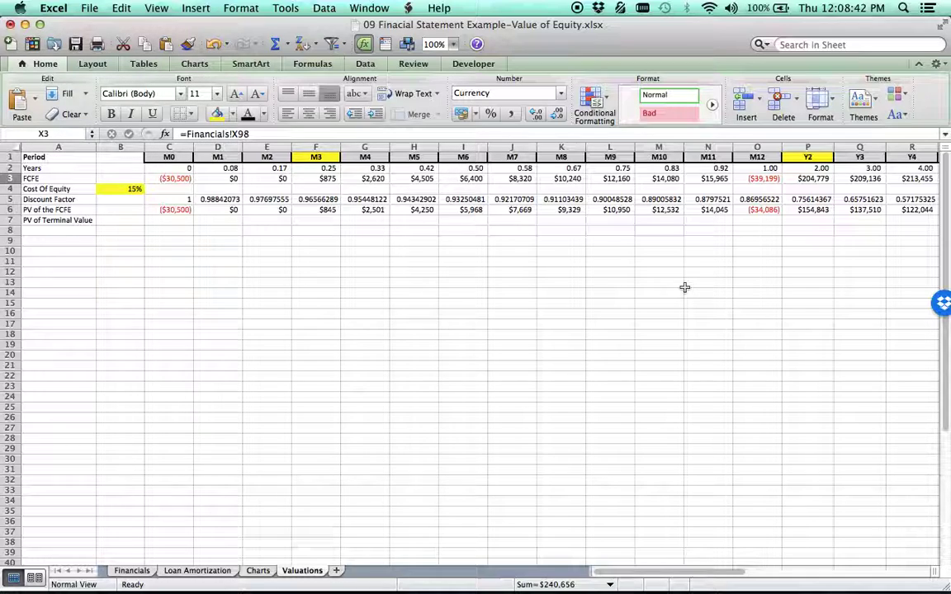
left_click(176, 222)
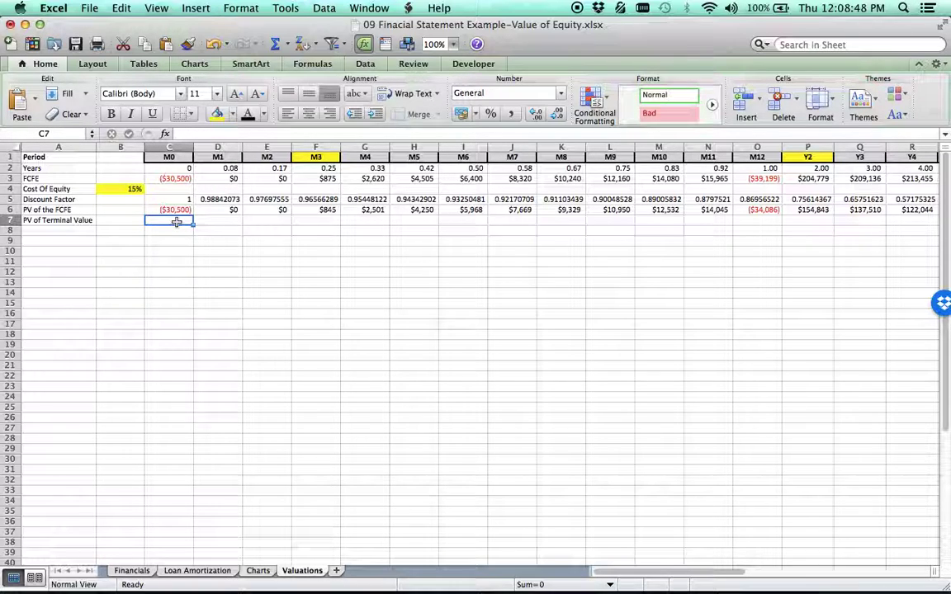
type("=")
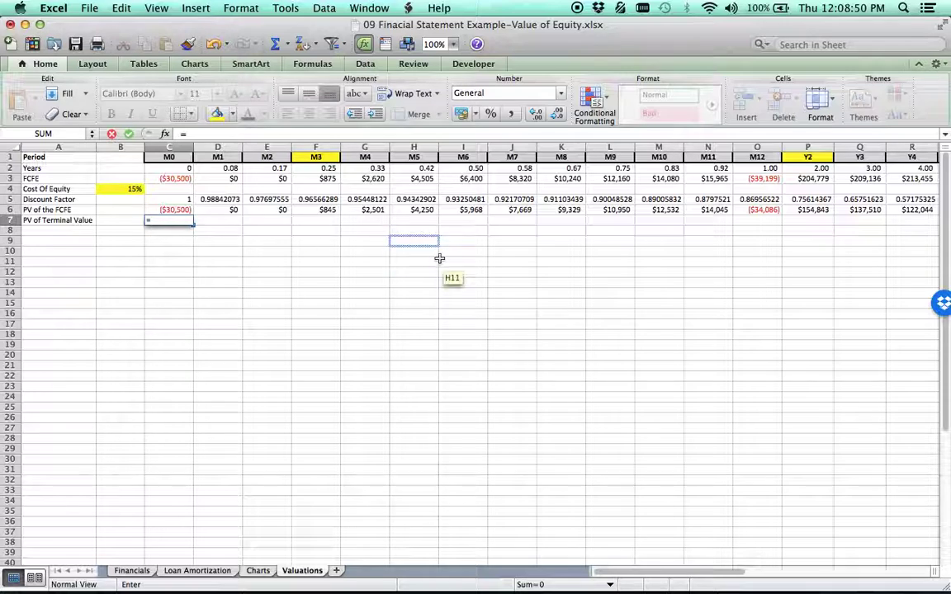
left_click_drag(403, 251, 706, 179)
scroll(439, 263, "right", 5)
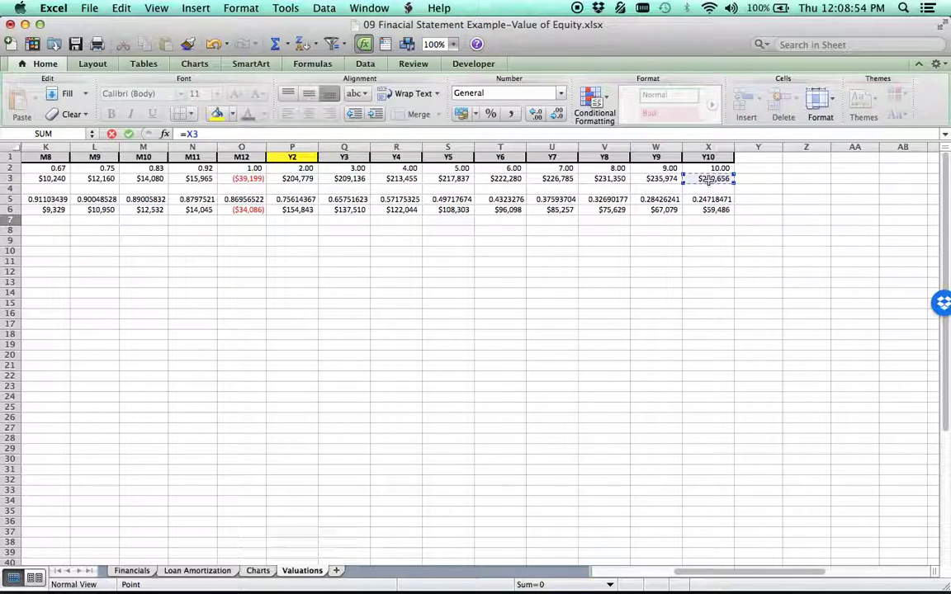
type("/(")
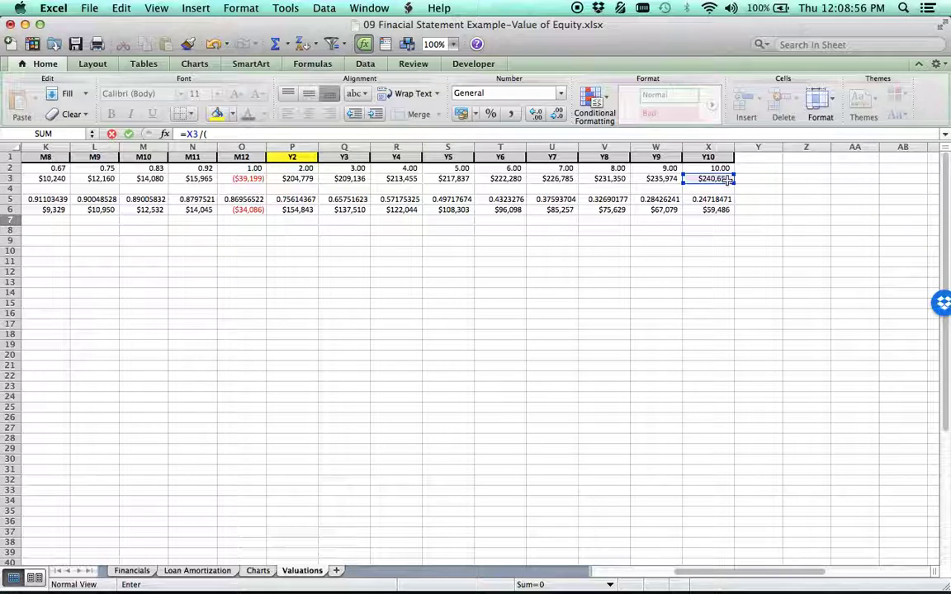
scroll(726, 180, "left", 10)
type("(")
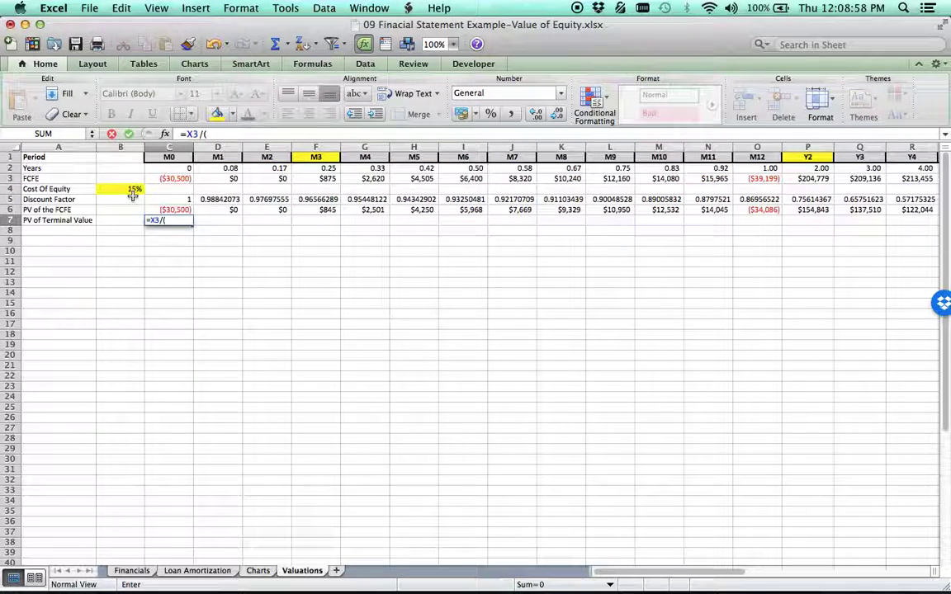
left_click(134, 193)
type("-")
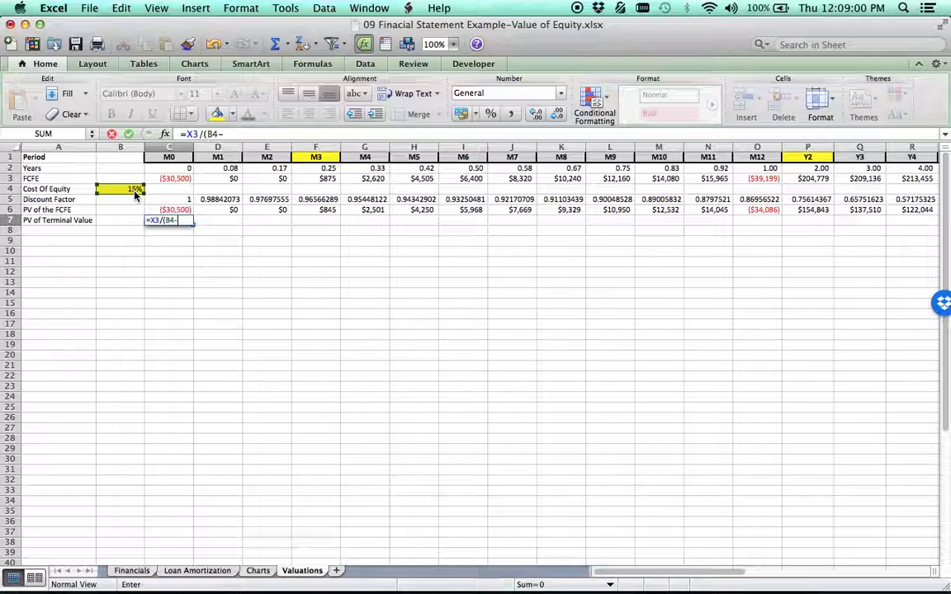
type("2%)")
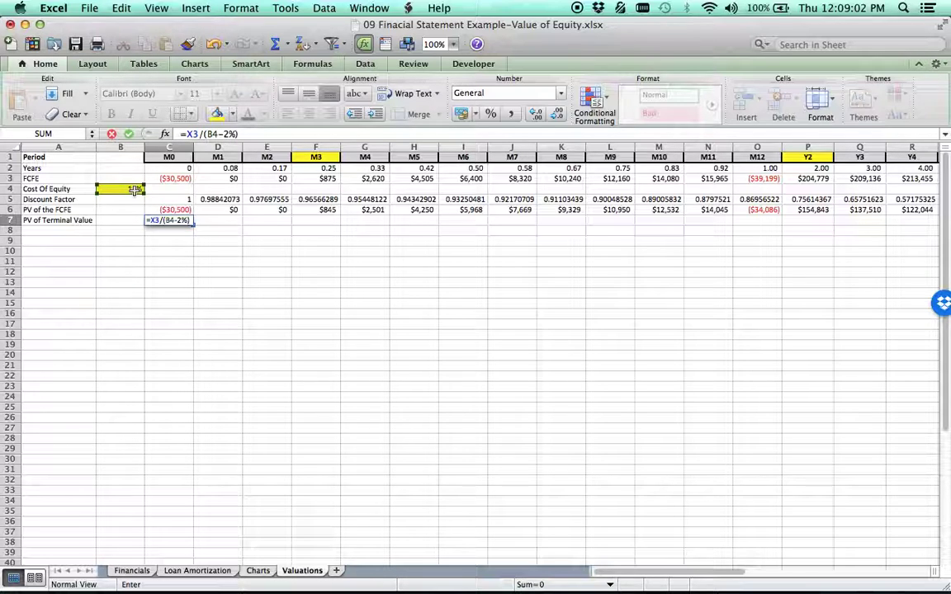
key("Return")
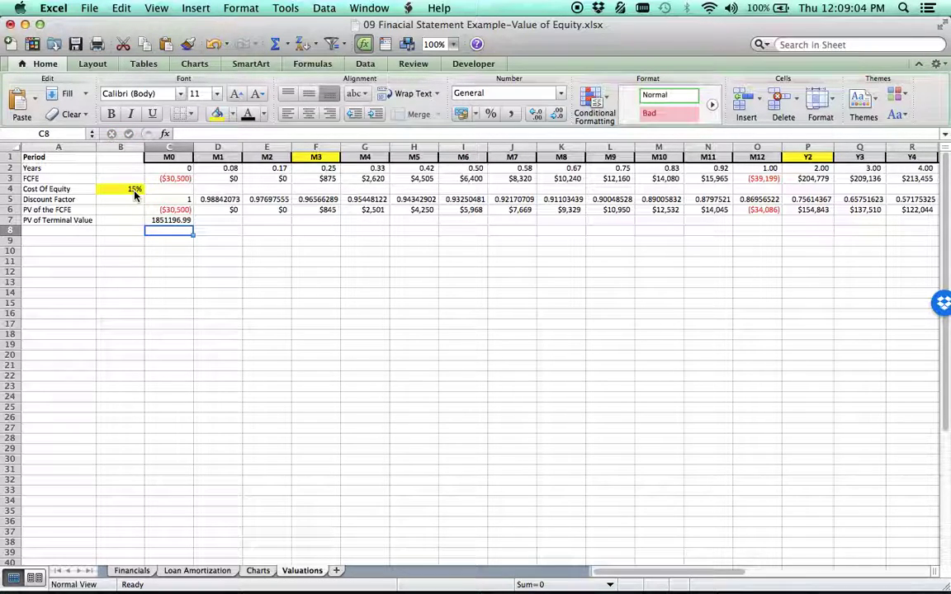
- Copy the currency formatting of C6 onto the terminal value in C7
right_click(178, 220)
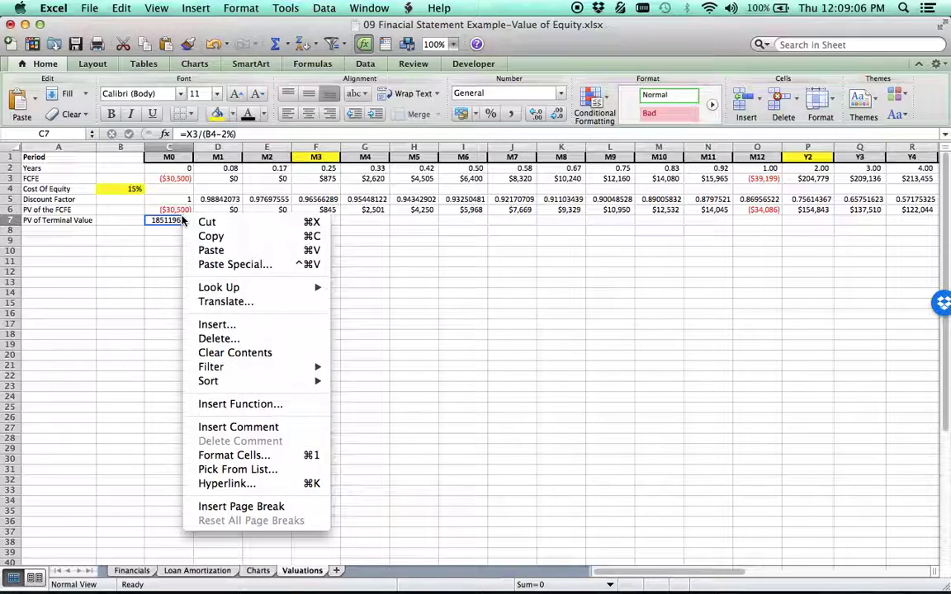
left_click(165, 219)
left_click(169, 210)
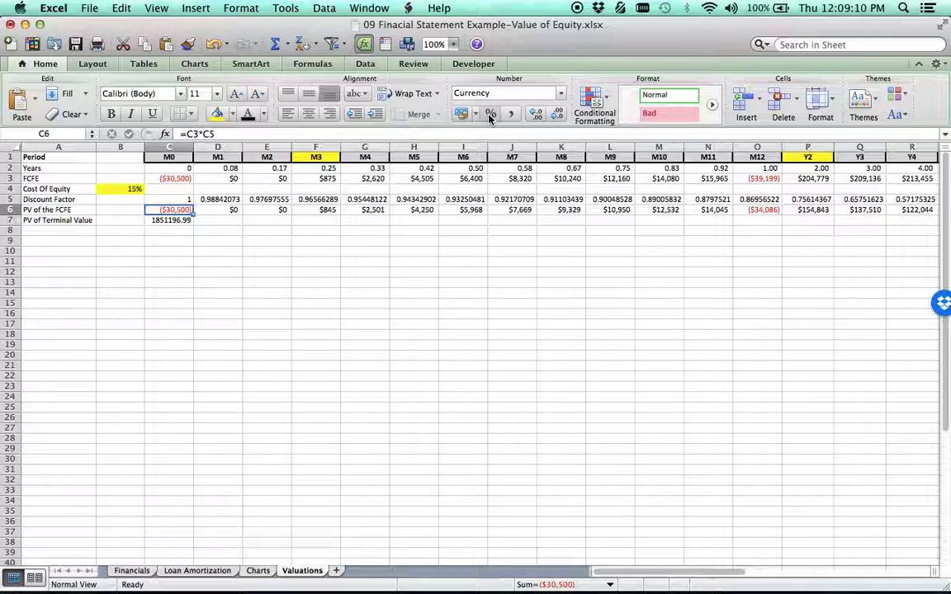
left_click(188, 43)
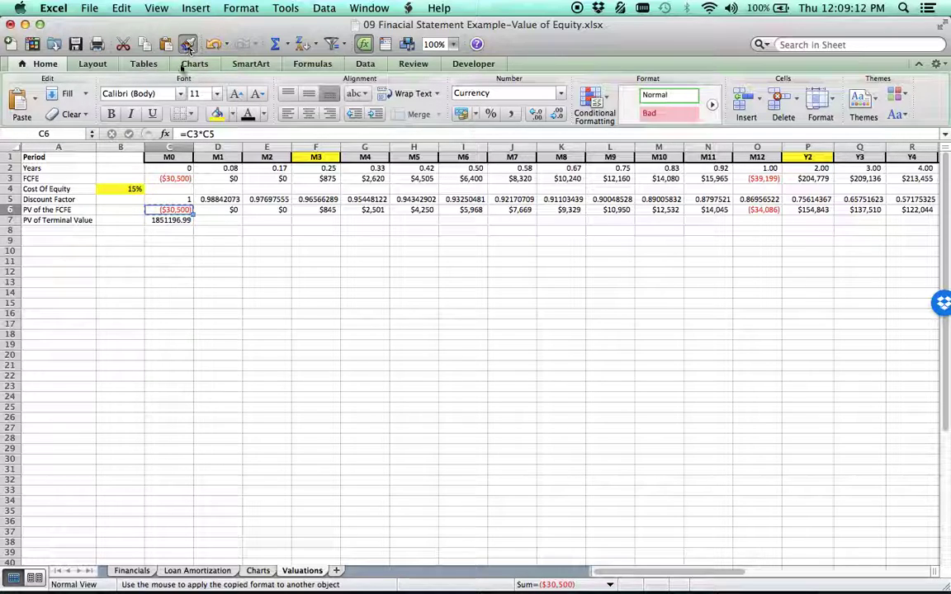
left_click(179, 221)
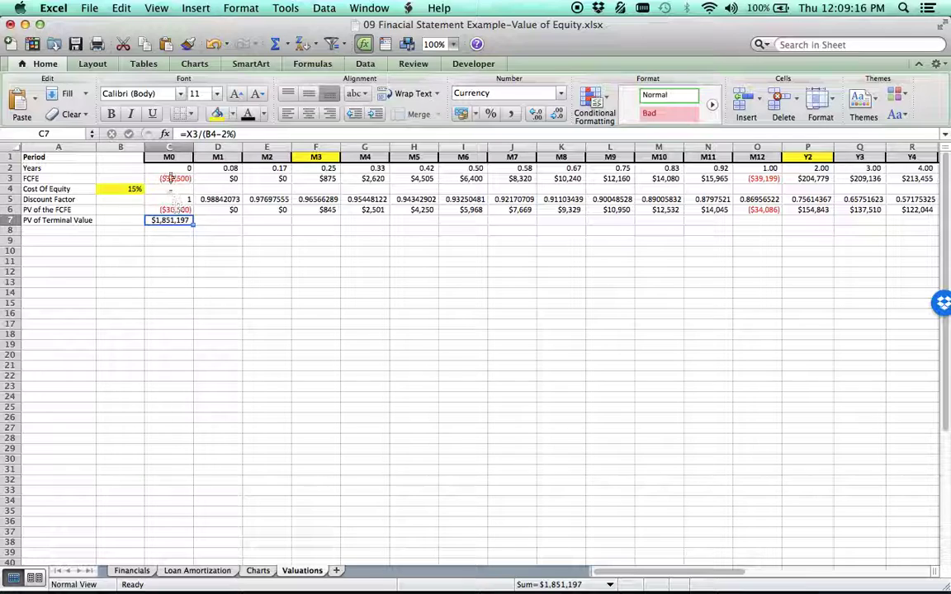
- Discount the terminal value in C7 back ten years by changing its formula to =(X3/(B4-2%))/(1+B4)^10
left_click(187, 134)
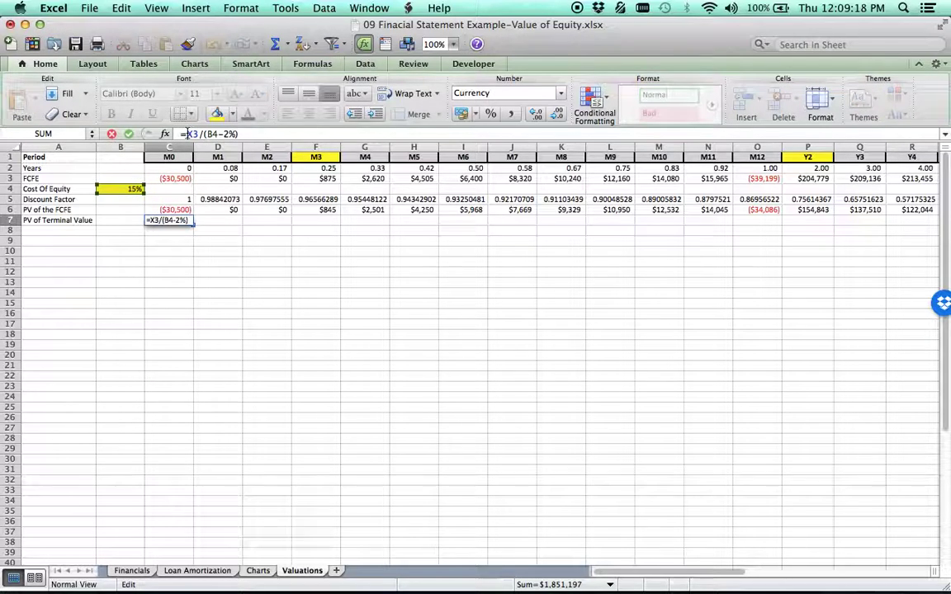
type("(")
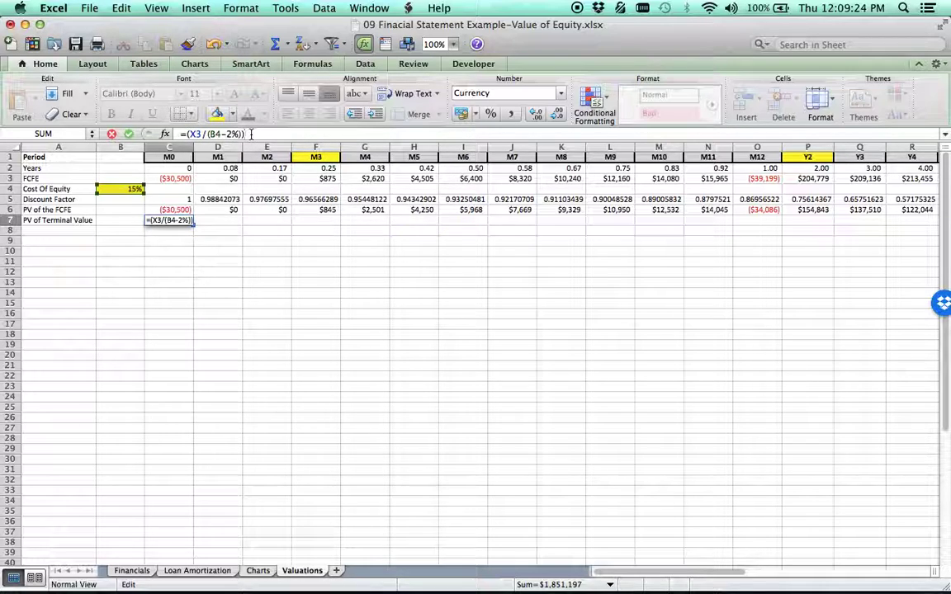
type("/")
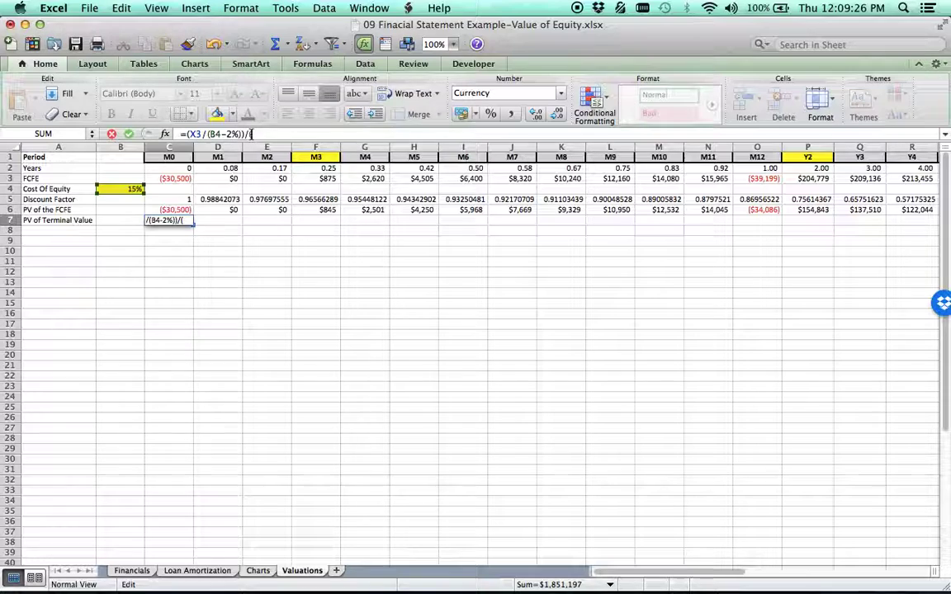
type("(1+B4")
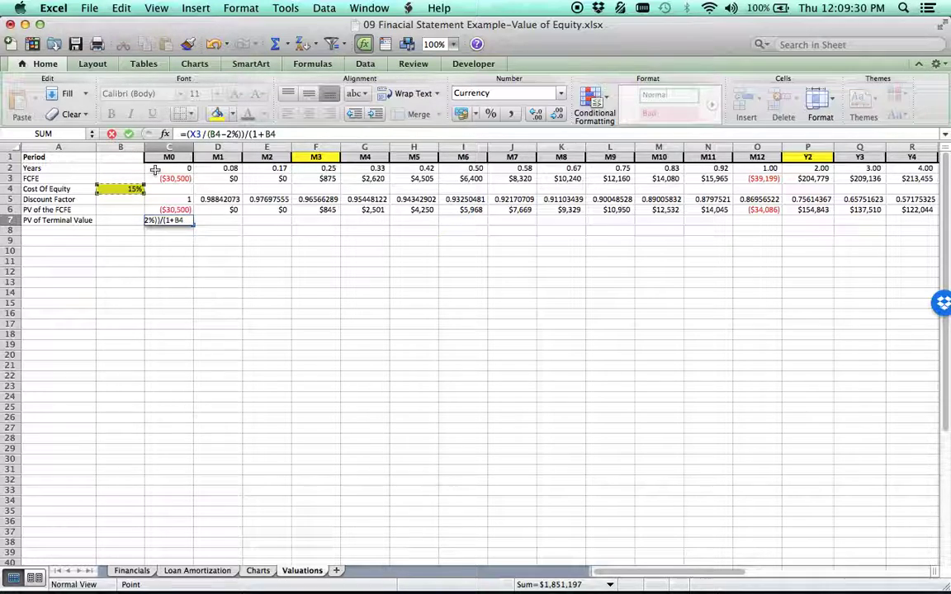
type(")")
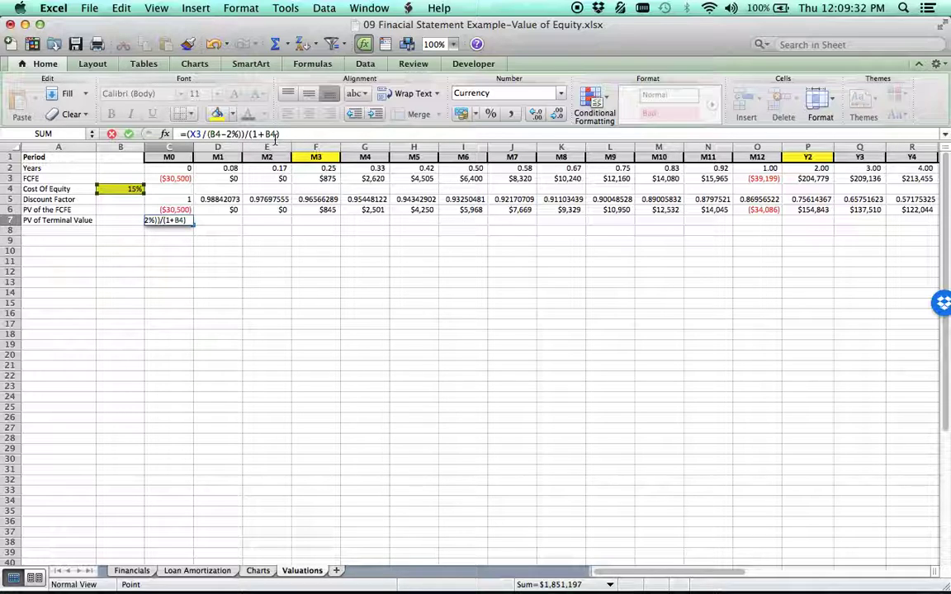
type("^10")
key("Return")
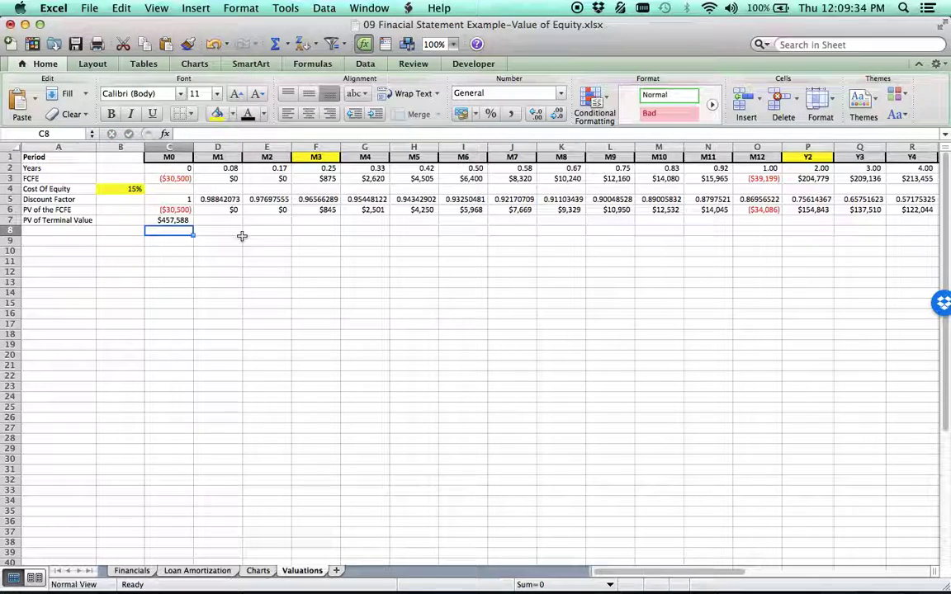
left_click(176, 221)
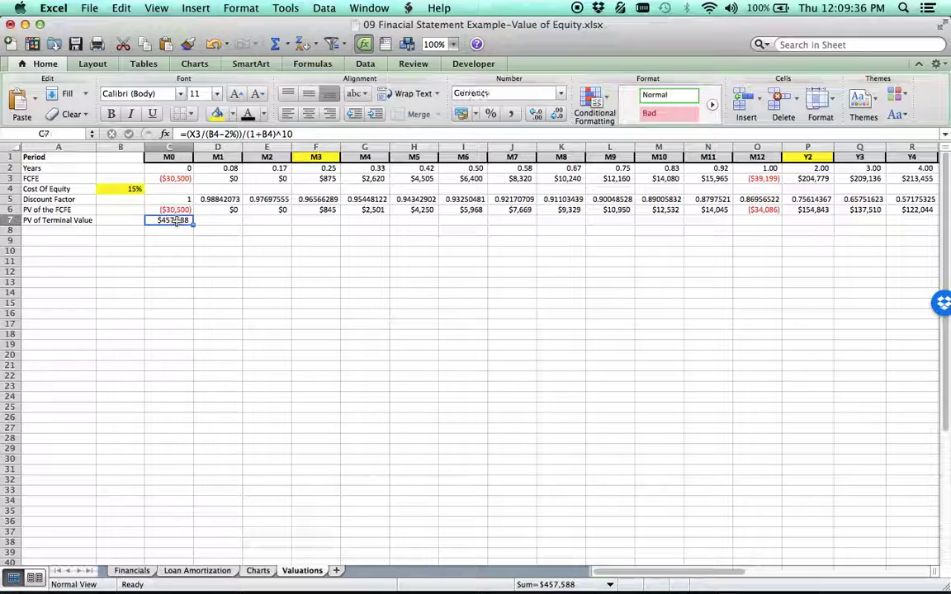
- Label cell A8 "Value of Equity"
left_click(71, 232)
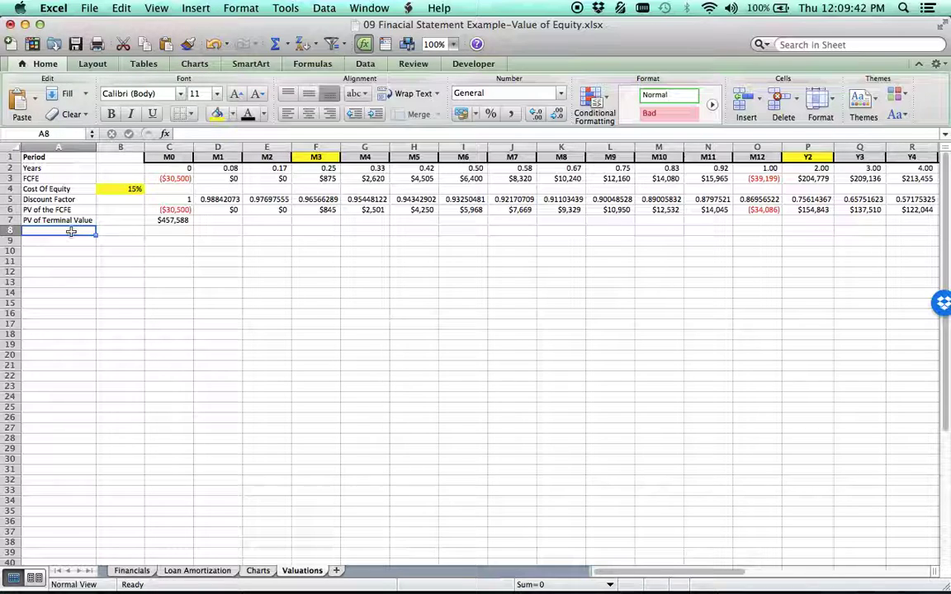
type("Value of Equ")
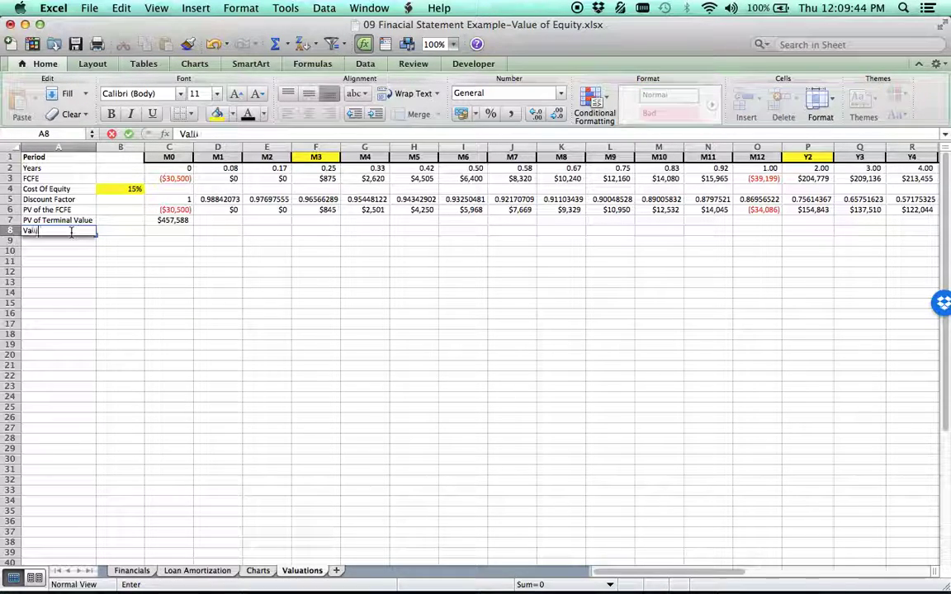
type("ity")
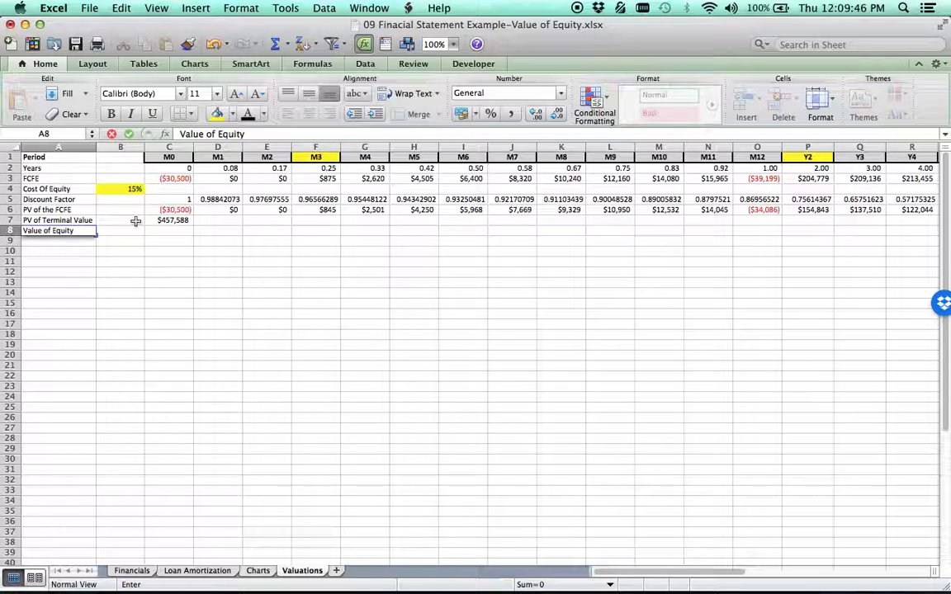
- Calculate the value of equity in C8 by summing the FCFE present values and the terminal value, using =SUM(C6:X6)+C7
left_click(171, 233)
type("=sum(")
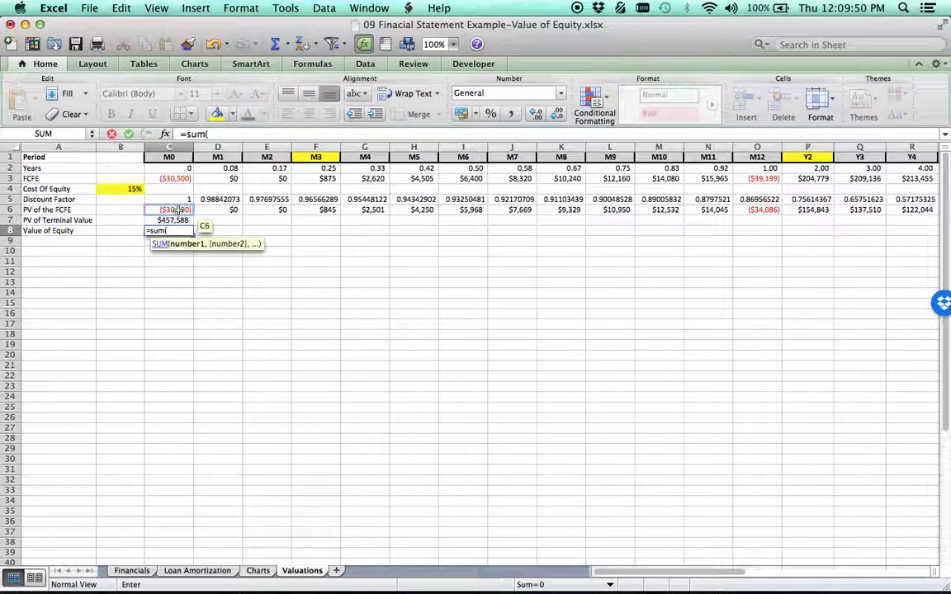
left_click_drag(178, 211, 821, 213)
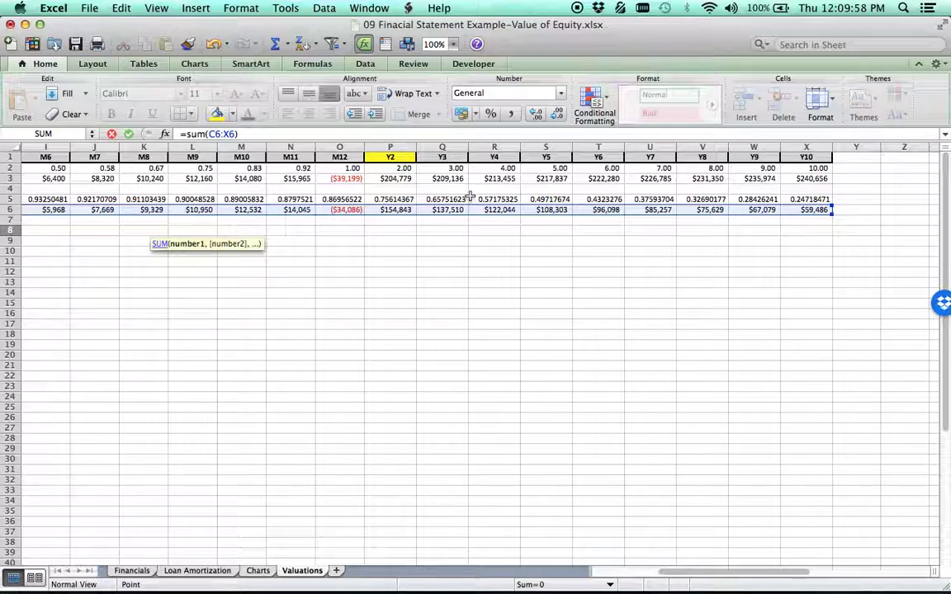
type(")")
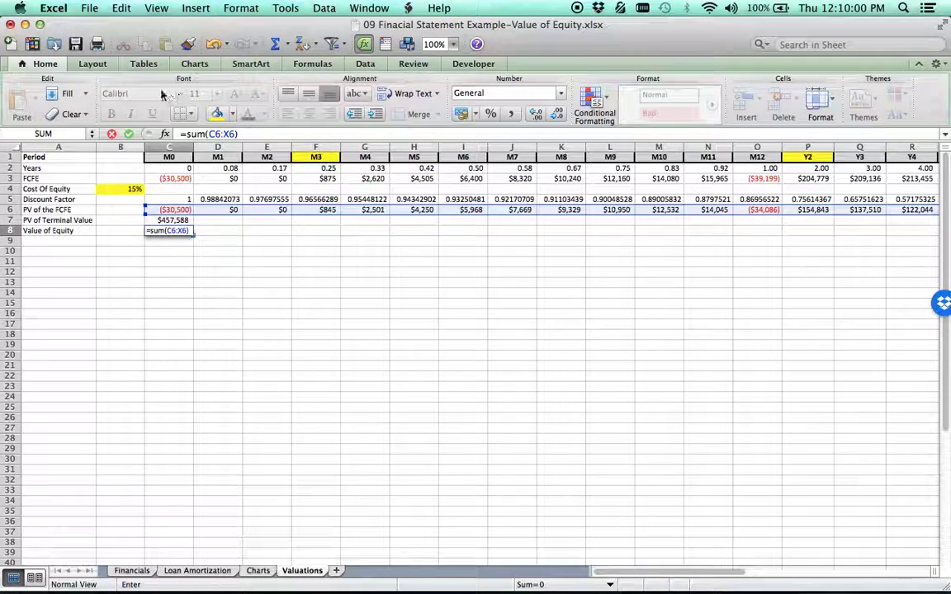
left_click(250, 133)
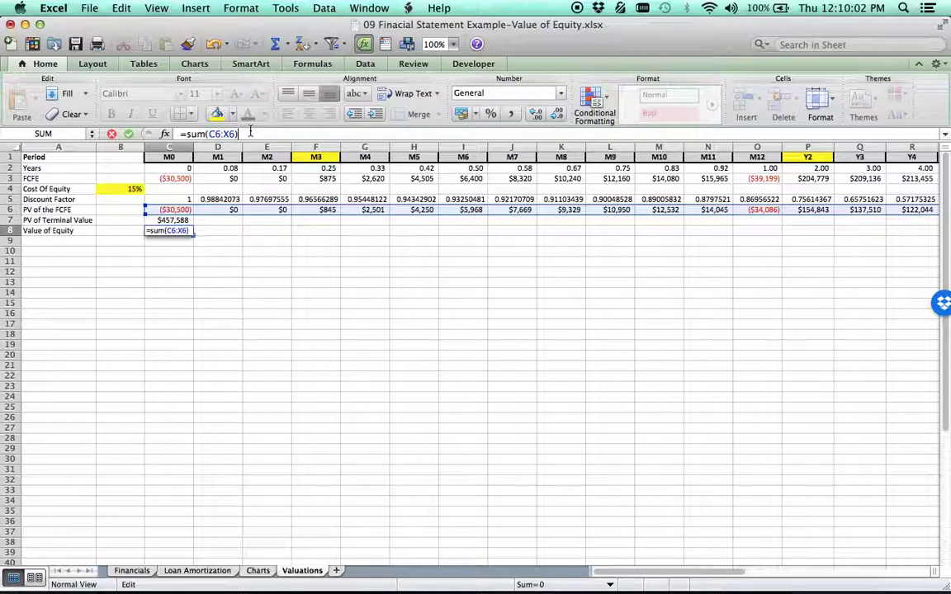
type("+")
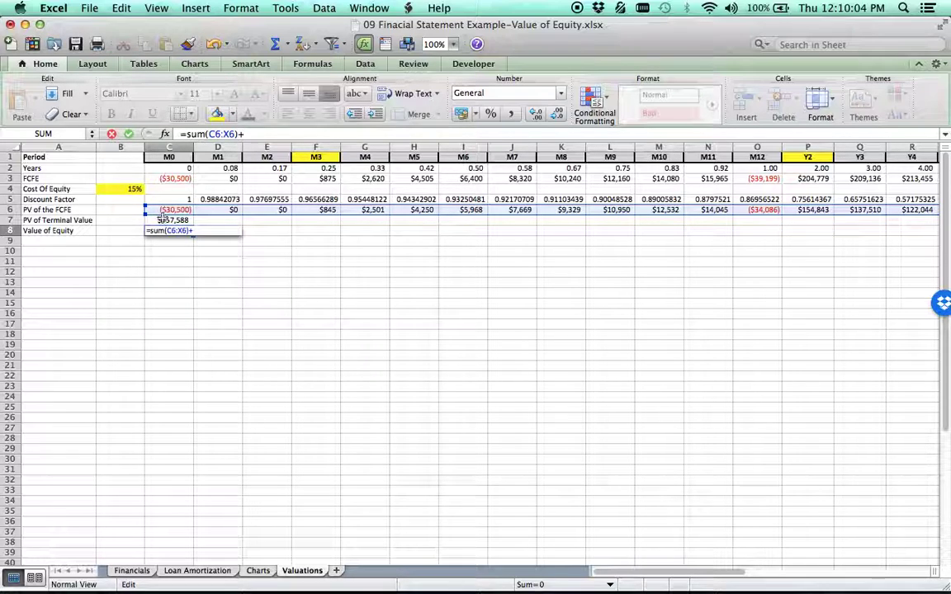
left_click(161, 220)
key("Return")
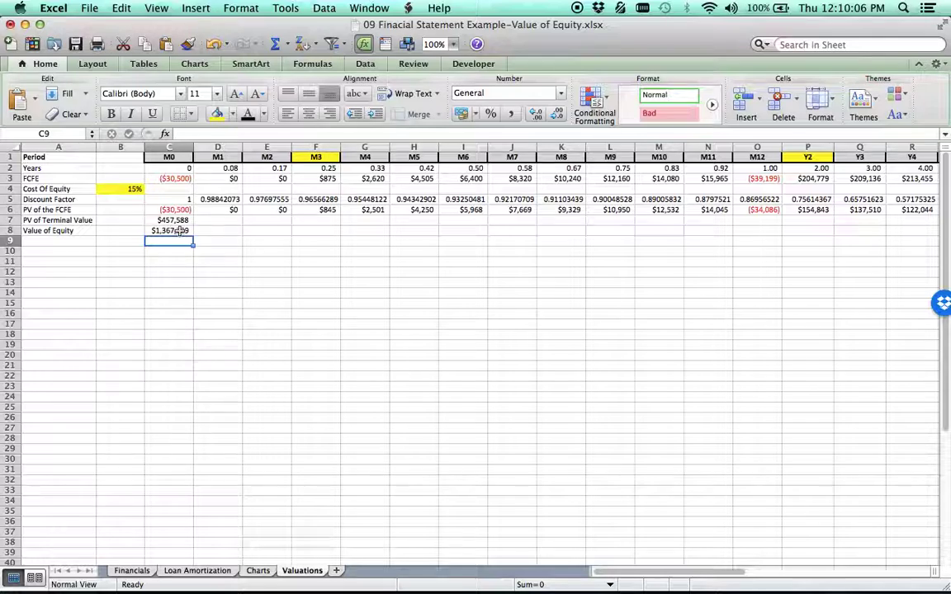
- Highlight the value of equity in C8 with a green fill
left_click(170, 231)
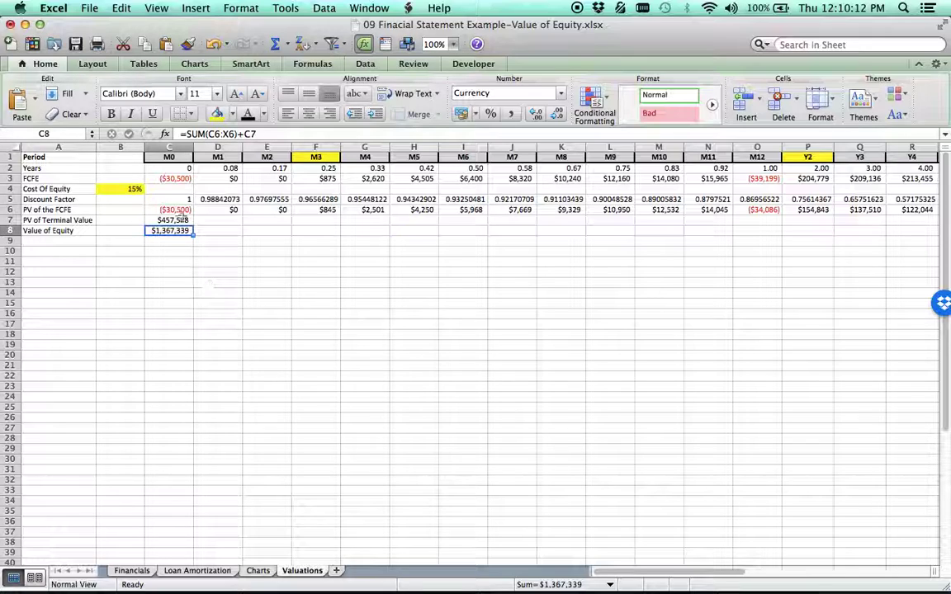
left_click(217, 114)
left_click(233, 114)
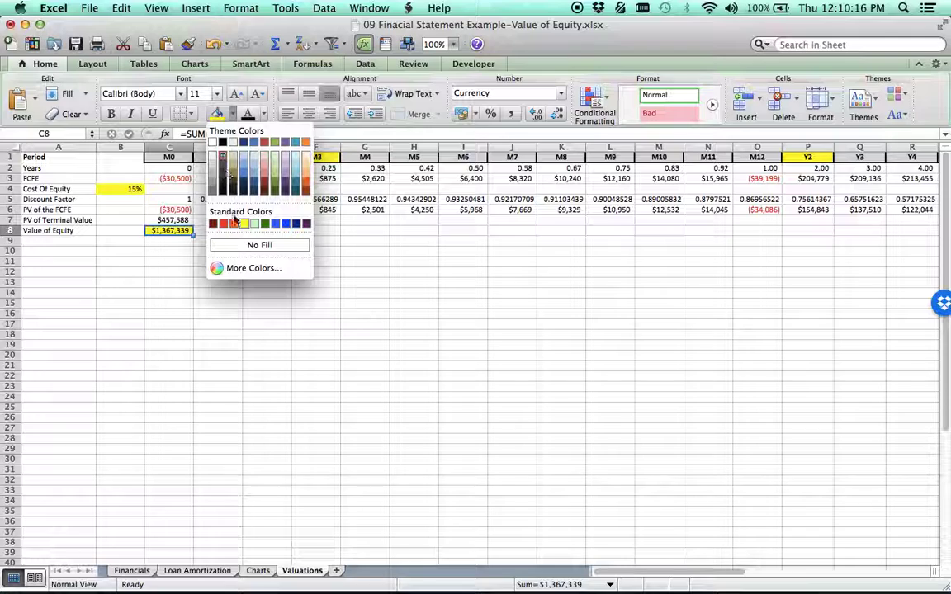
left_click(276, 159)
left_click(265, 230)
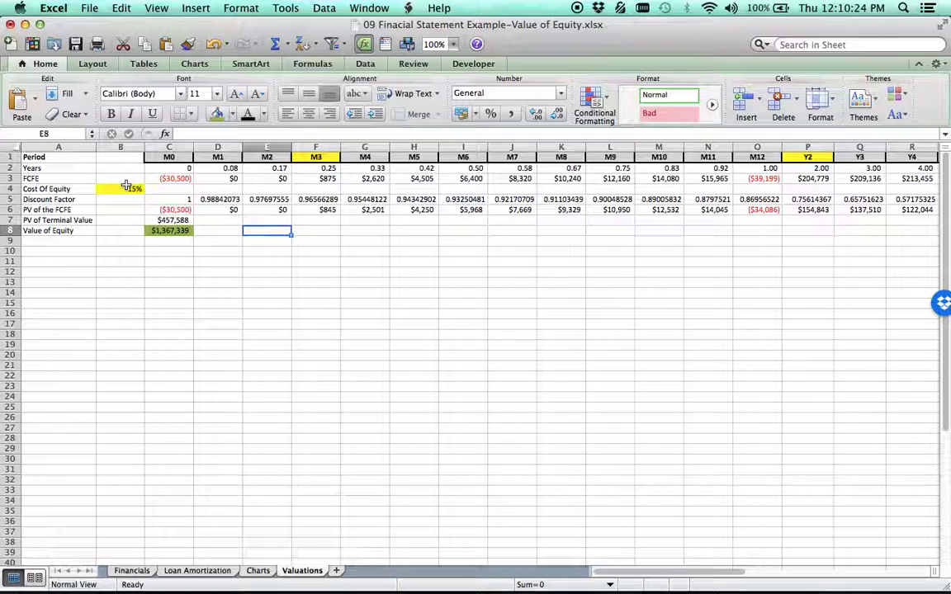
- Compare the value of equity in C8 with the M0 capital contributions in C85 of the Financials sheet, and return to Valuations
left_click(169, 231)
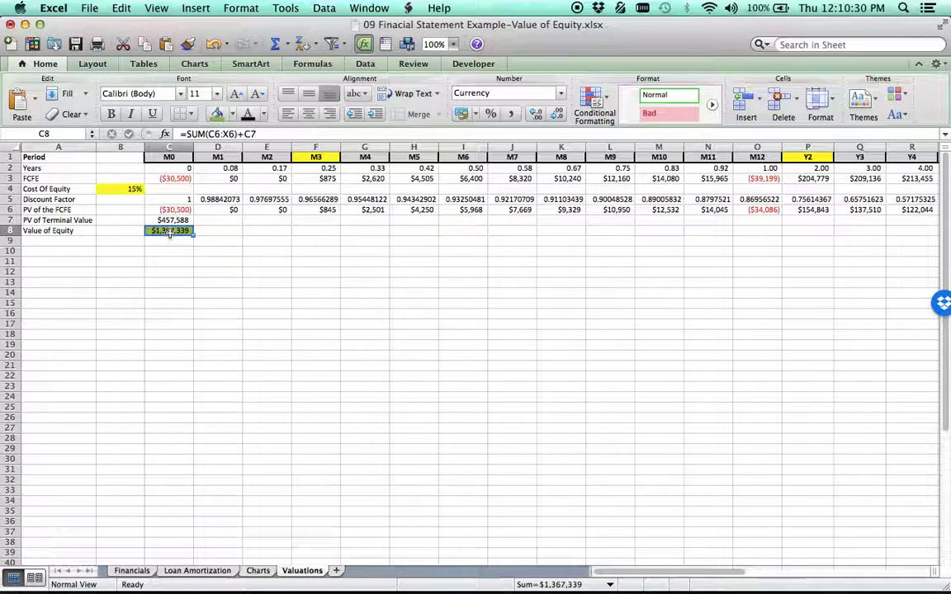
left_click(132, 571)
scroll(292, 366, "up", 5)
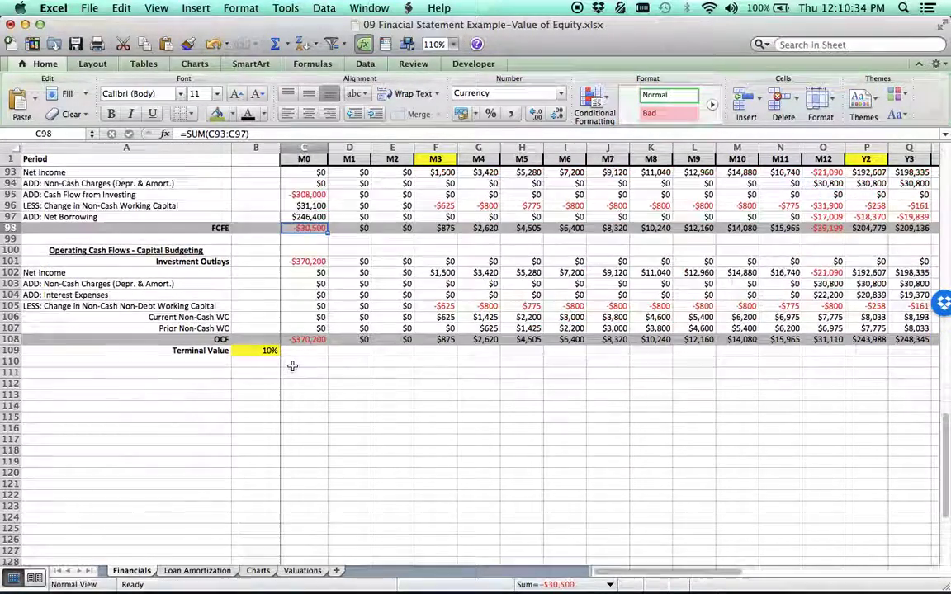
scroll(292, 366, "up", 3)
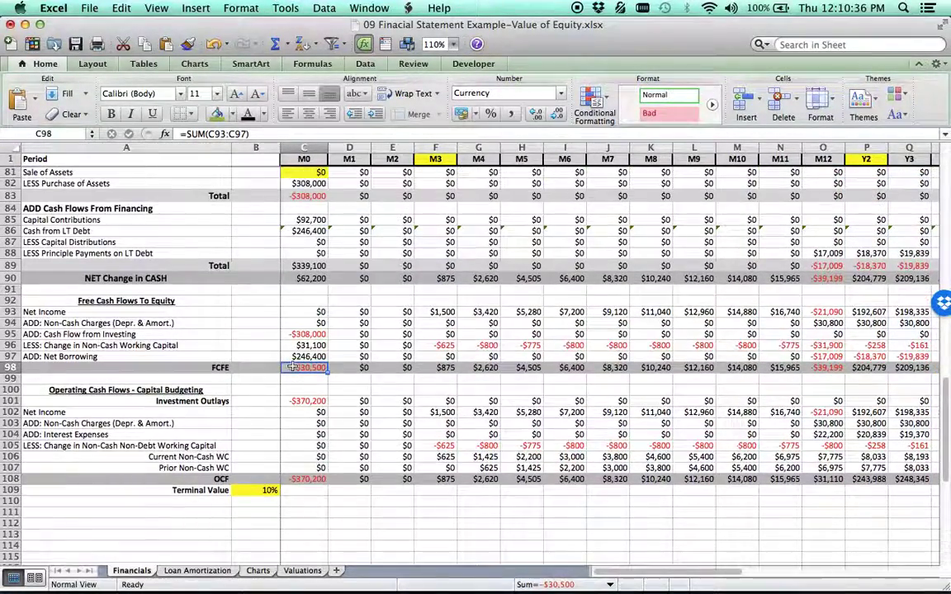
left_click(316, 222)
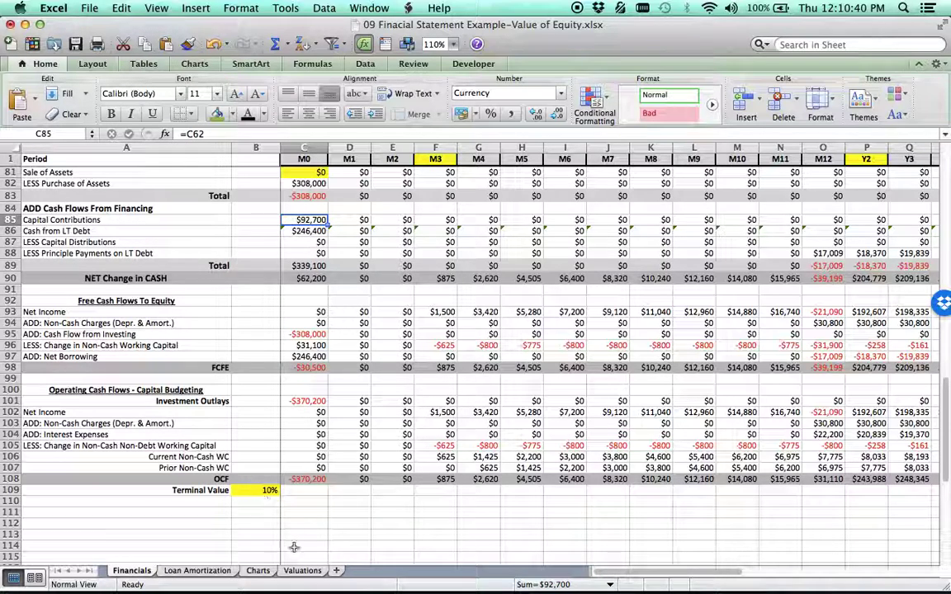
left_click(304, 572)
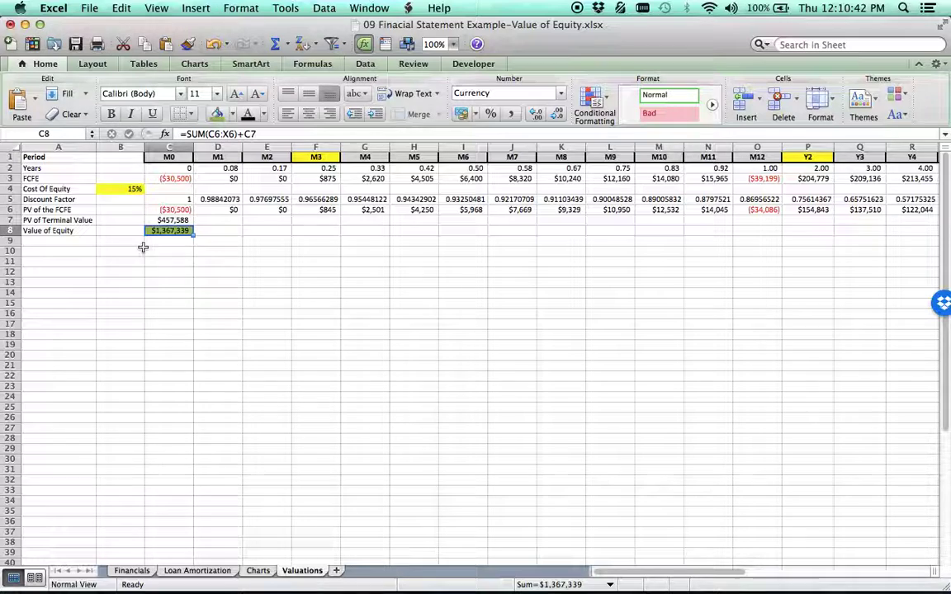